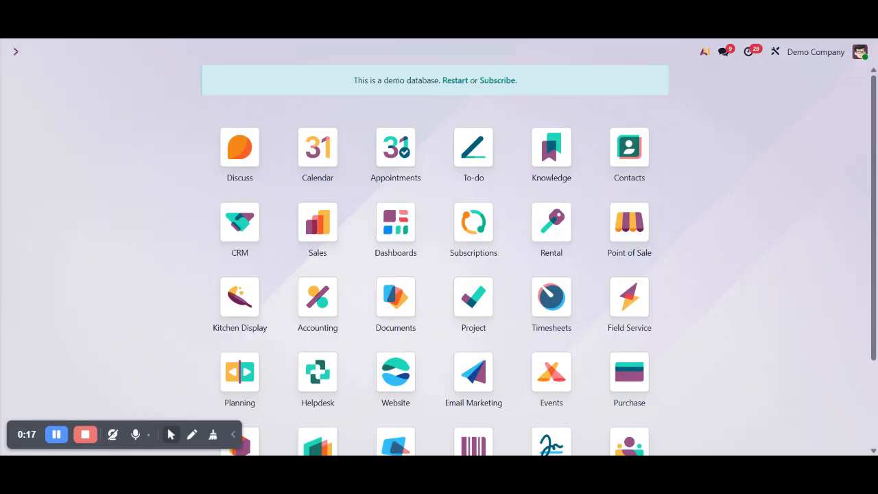
Search 'crm' in the command palette and open the CRM Pipeline kanban
type("crm")
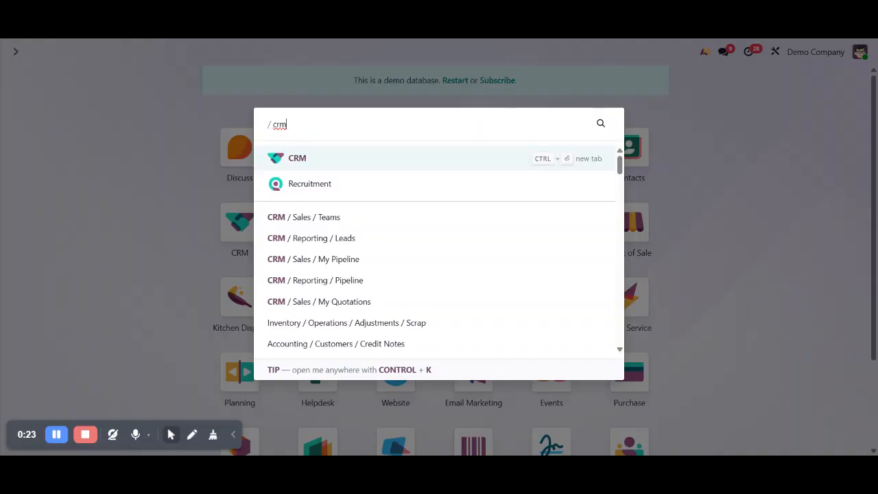
key("Return")
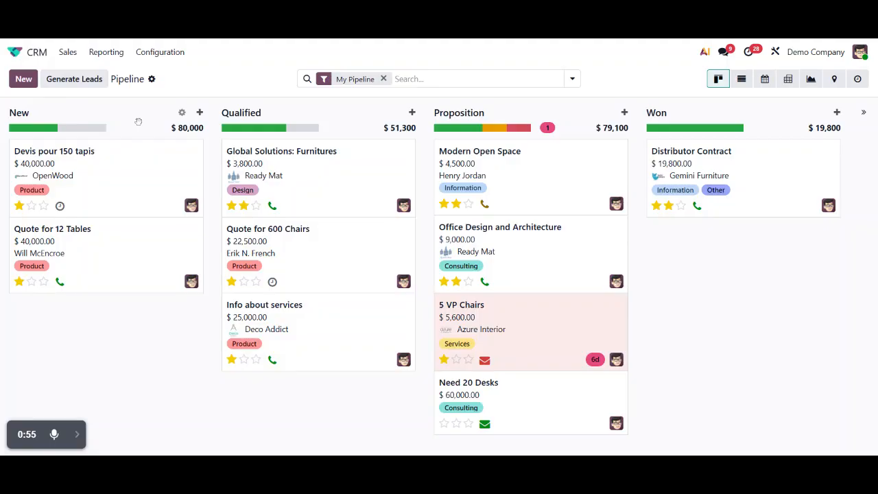
Rename the New pipeline stage to 'New stage' and save it
left_click(182, 112)
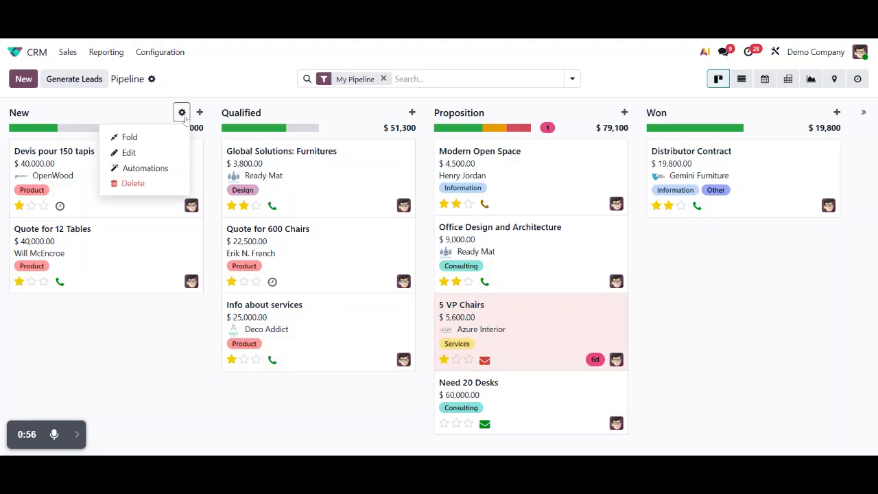
left_click(148, 153)
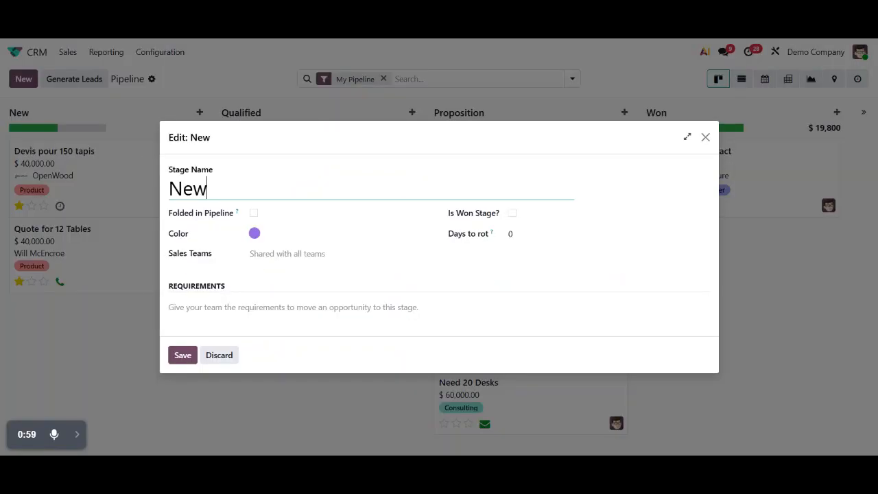
type("stage")
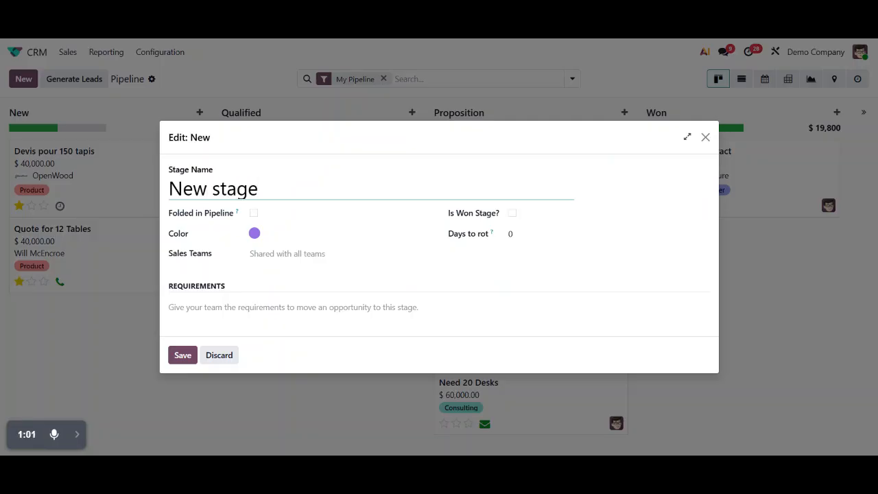
left_click(186, 356)
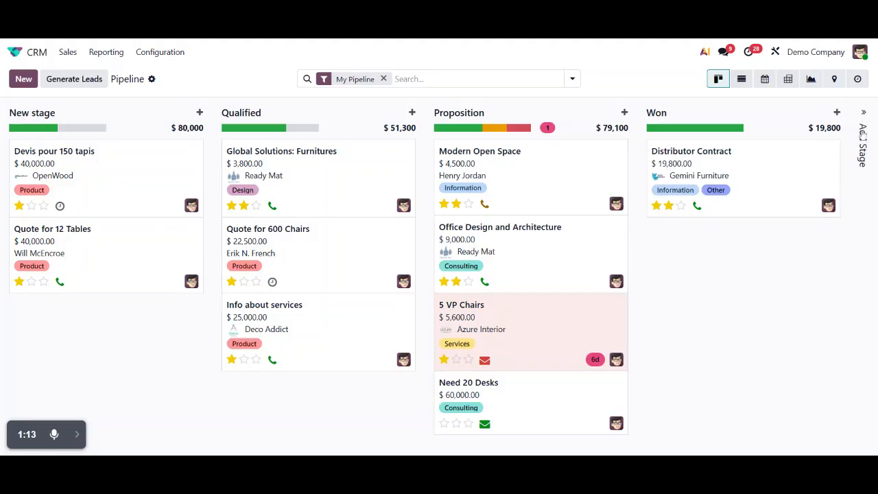
Add an empty 'New Stage' column at the pipeline's end, then open a quick-create card in New stage
left_click(864, 143)
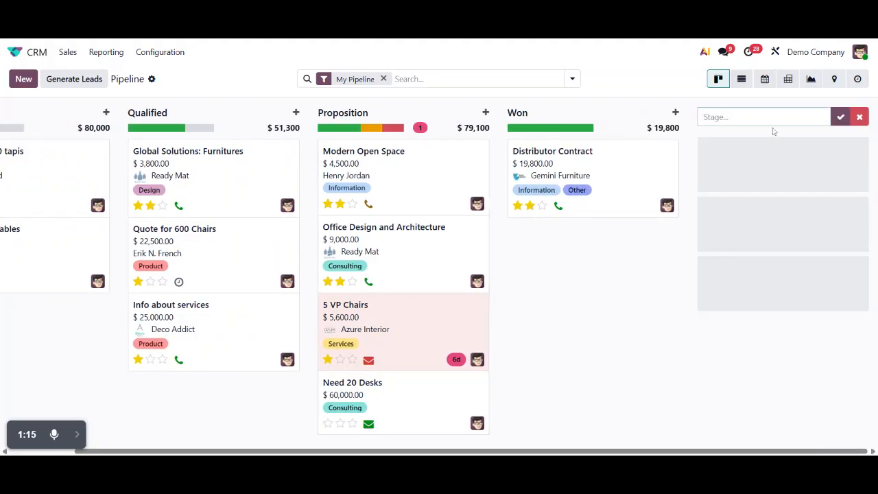
type("New Stage")
left_click(840, 117)
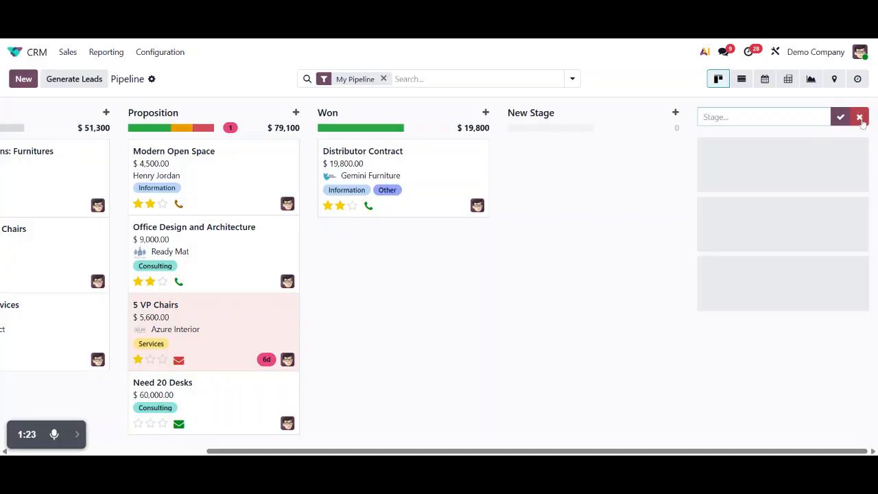
left_click(78, 439)
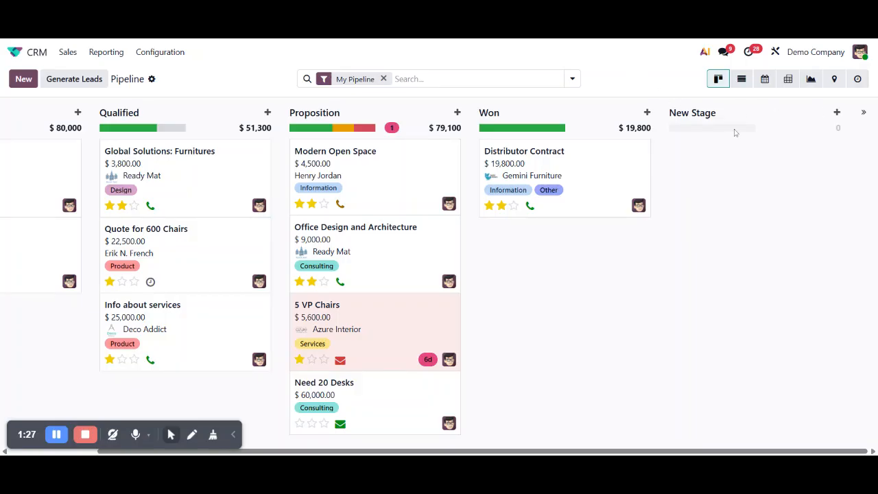
left_click_drag(329, 451, 240, 452)
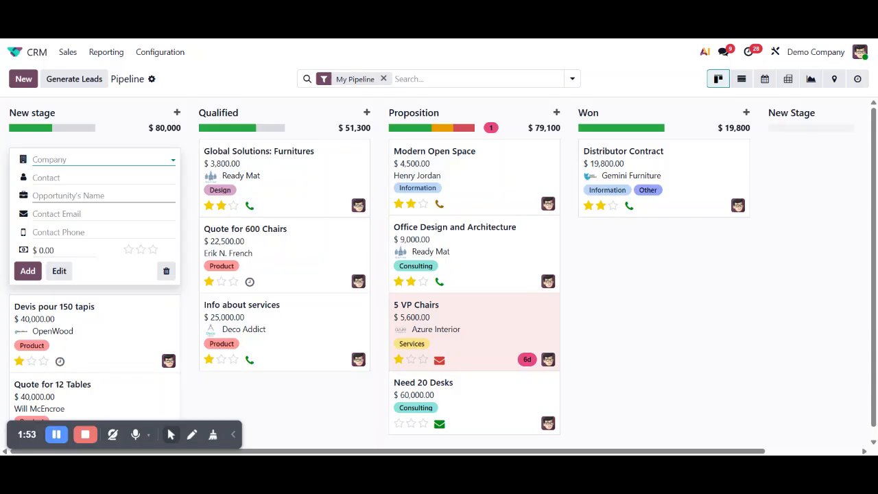
Choose LightsUp as the draft card's company, then discard the draft opportunity
left_click(69, 159)
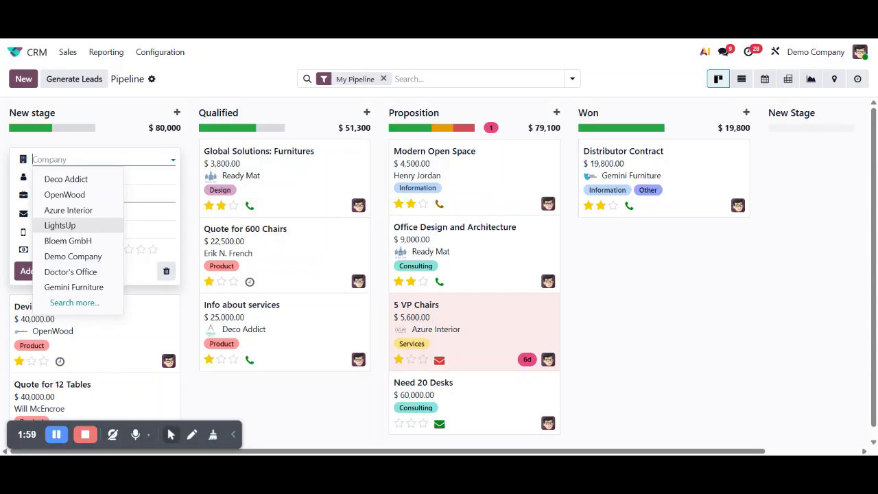
left_click(69, 226)
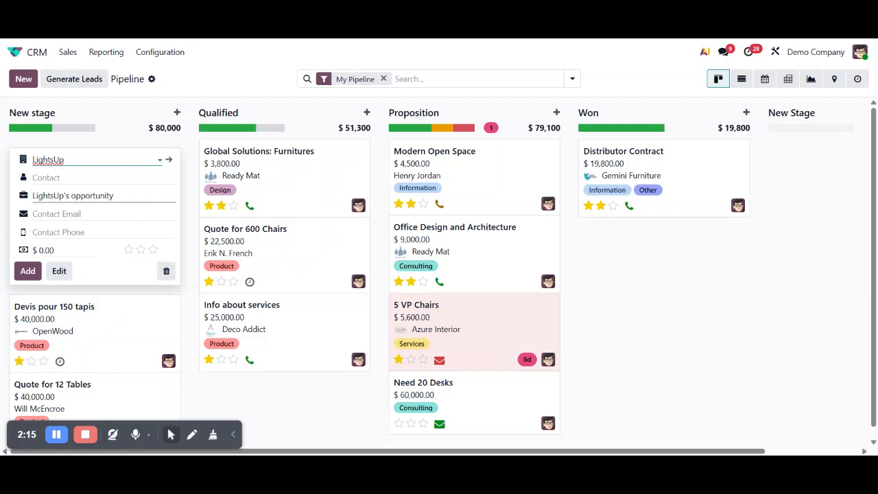
left_click(167, 277)
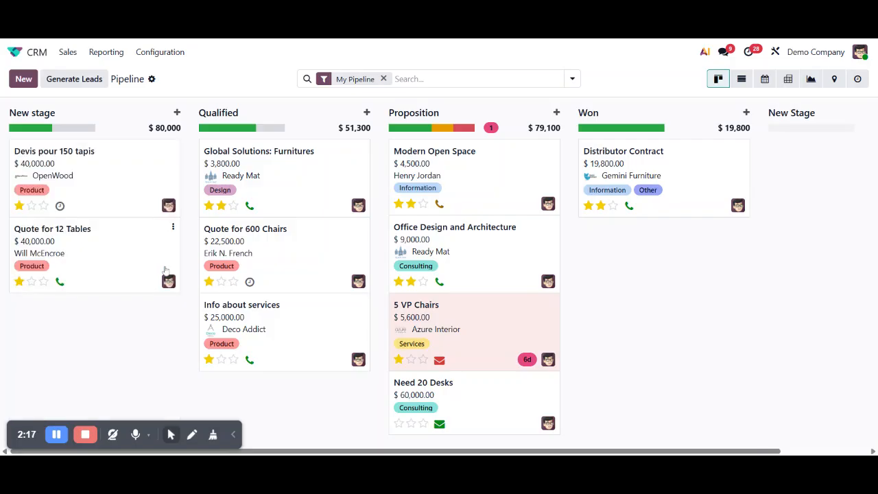
In a fresh quick-create card, create and save a new company from the typed person's name
left_click(24, 79)
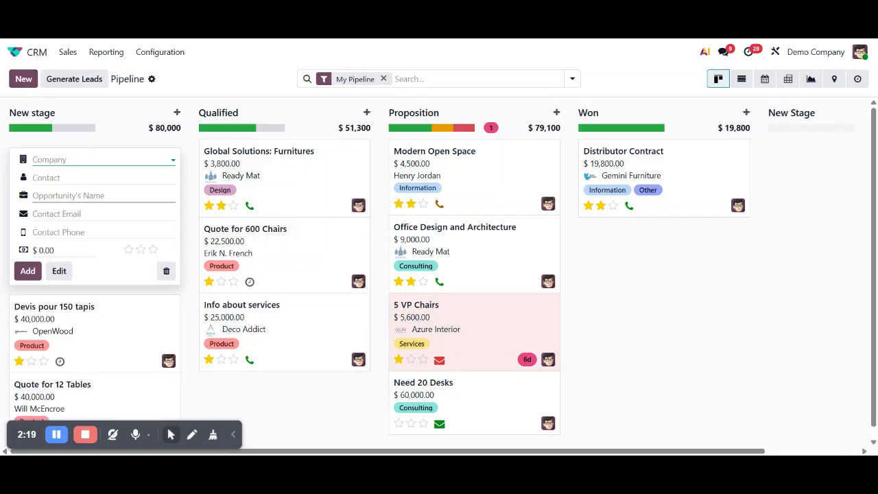
left_click(55, 159)
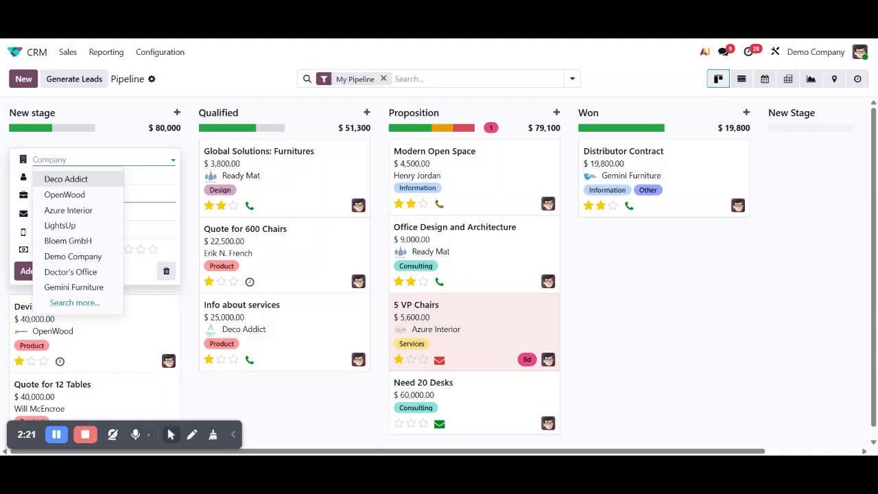
type("Tom")
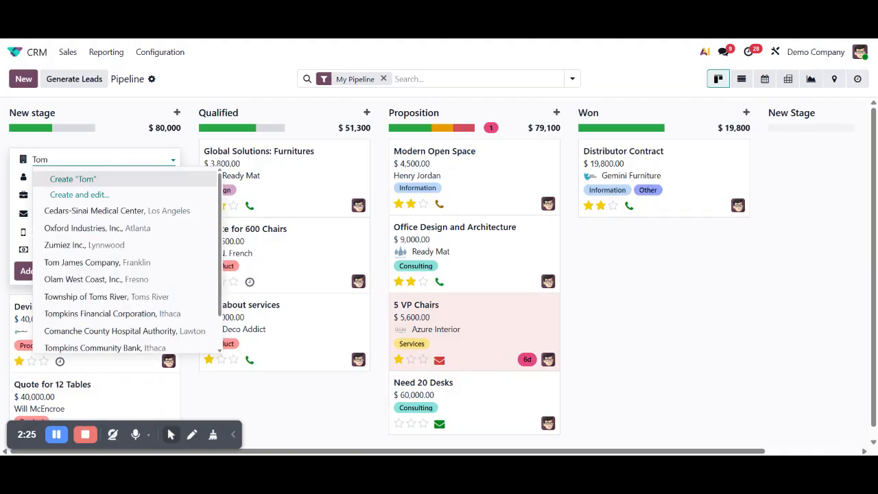
type(" Harris")
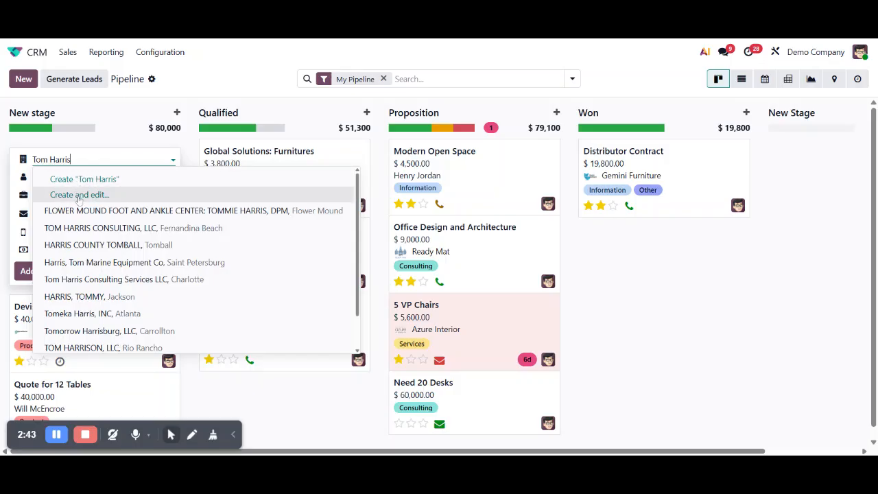
key("Escape")
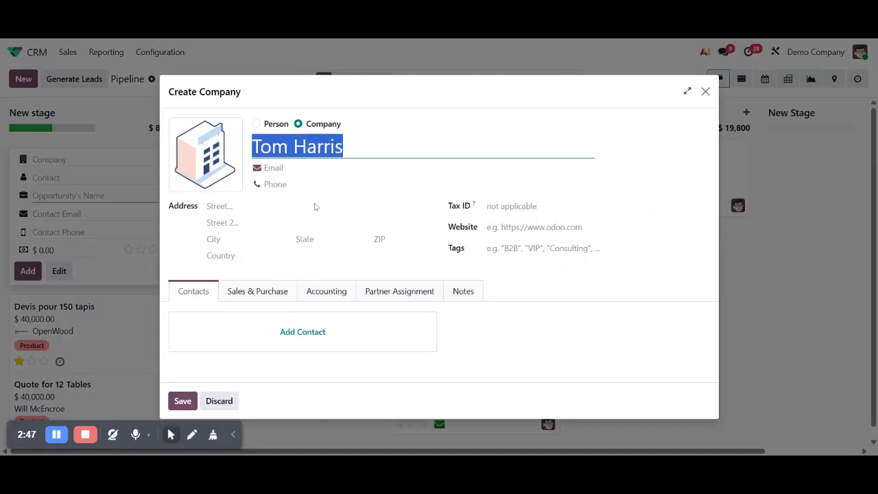
left_click(342, 146)
left_click_drag(343, 146, 252, 146)
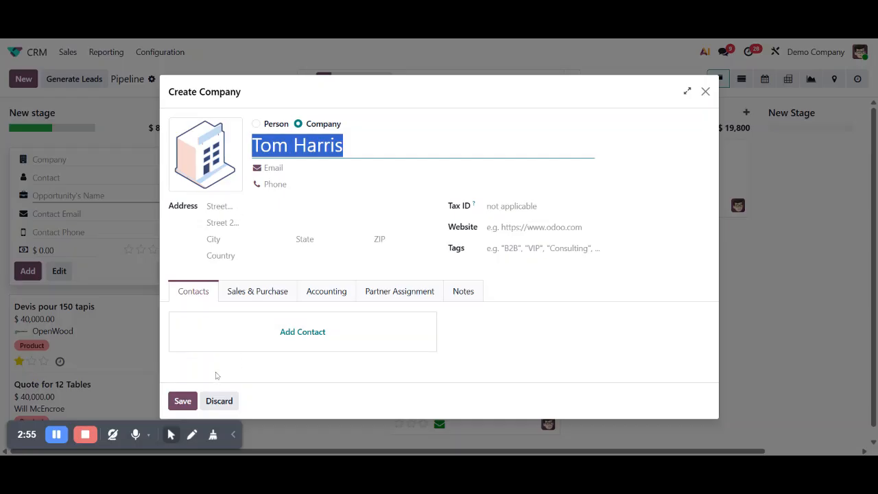
left_click(183, 402)
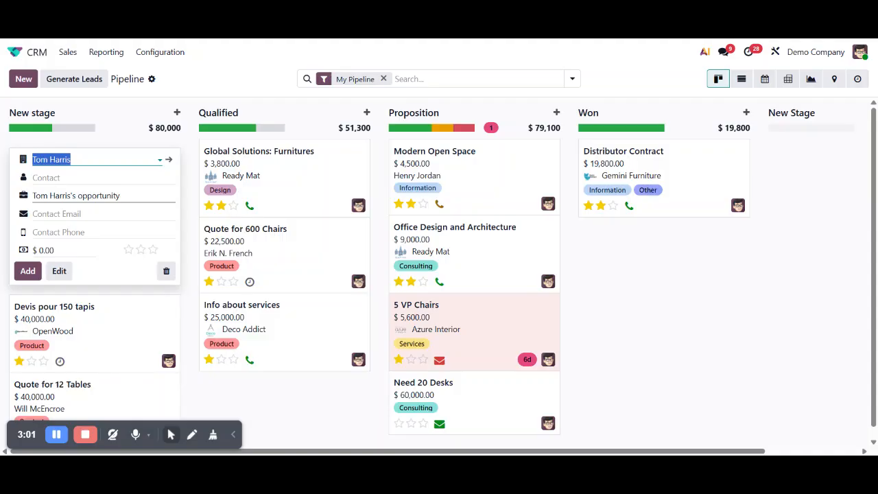
Open the new company's record, discard a started contact, and go back to the pipeline
left_click(120, 196)
left_click(46, 177)
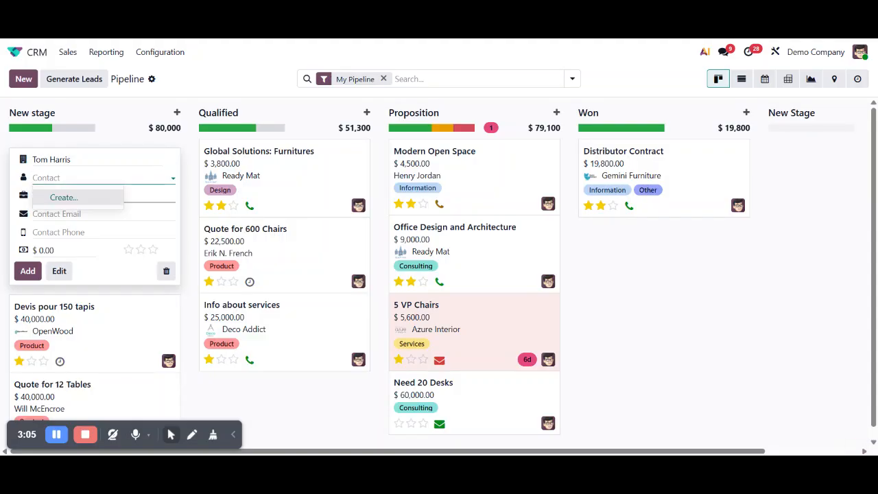
left_click(169, 159)
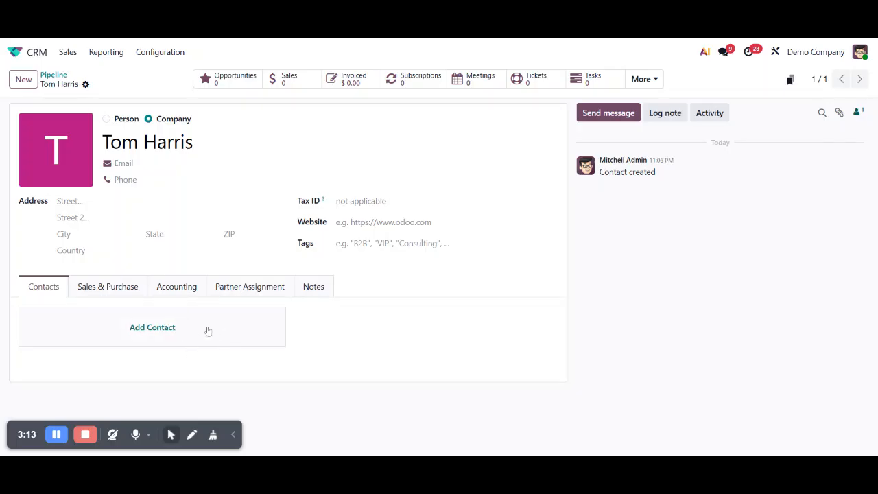
left_click(183, 142)
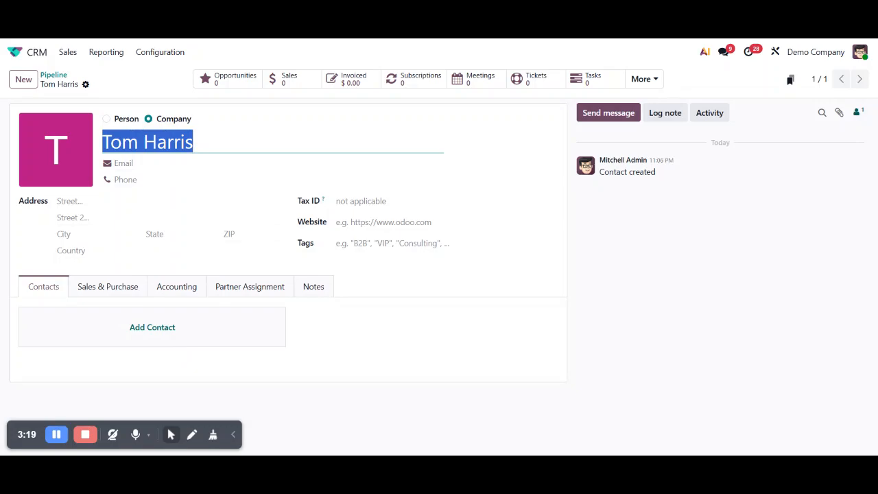
left_click(166, 327)
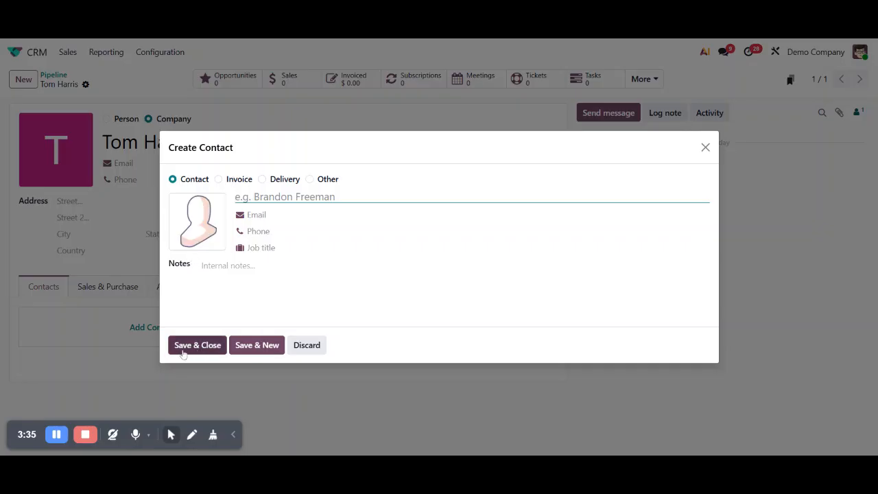
left_click(307, 347)
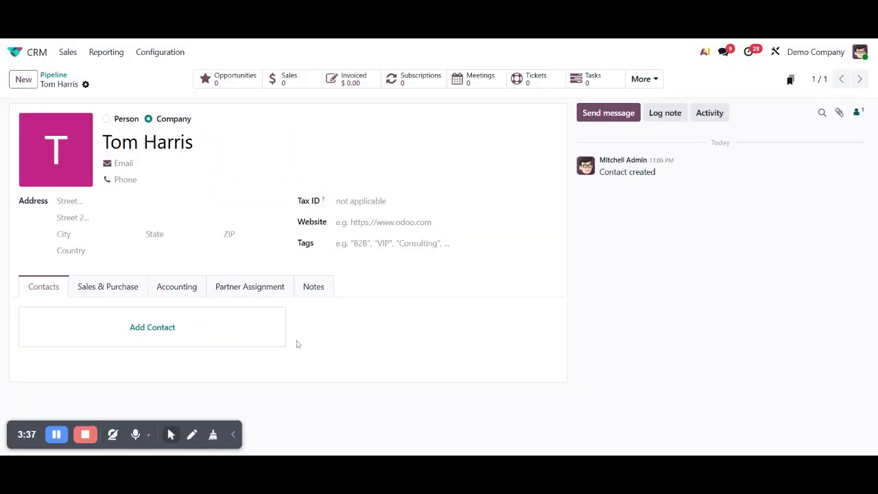
left_click(62, 75)
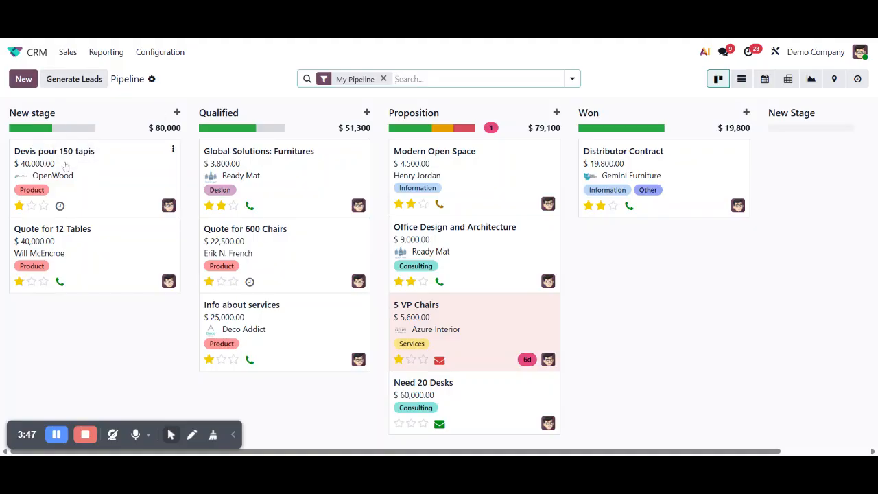
Quick-create 'Need quote for 5 Macbooks' in New stage, linked to the newly created company
left_click(22, 80)
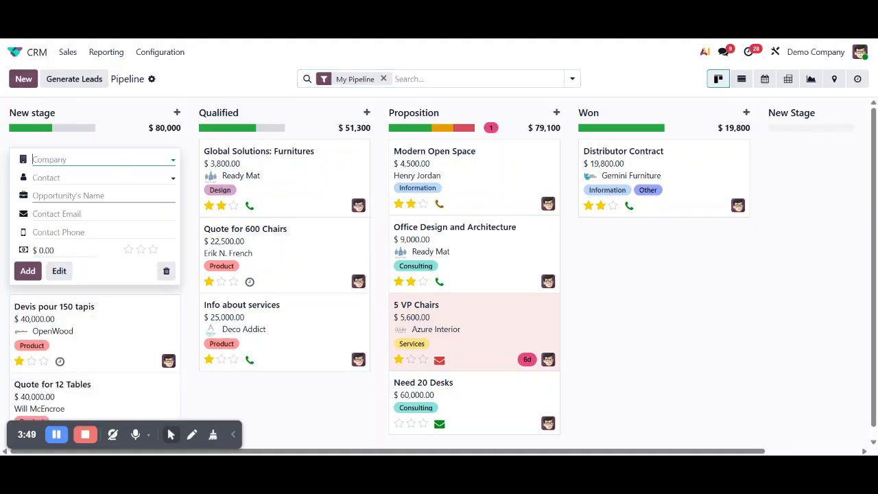
left_click(92, 162)
type("tom")
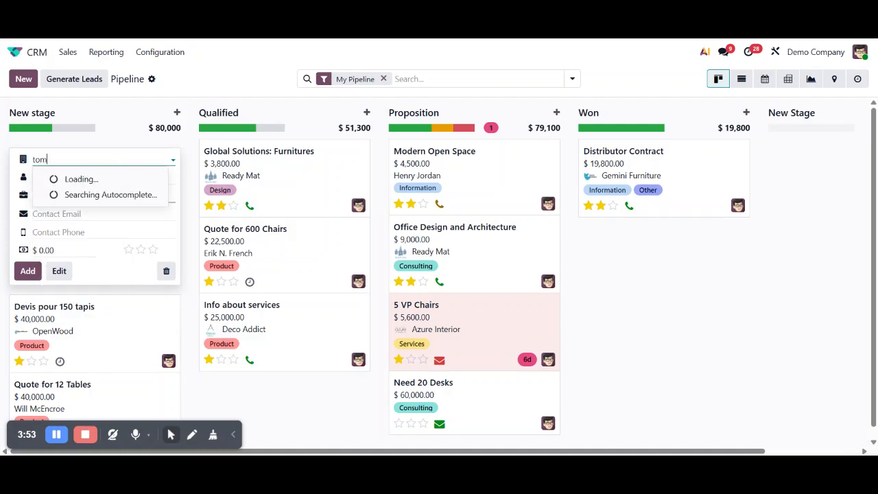
key("Return")
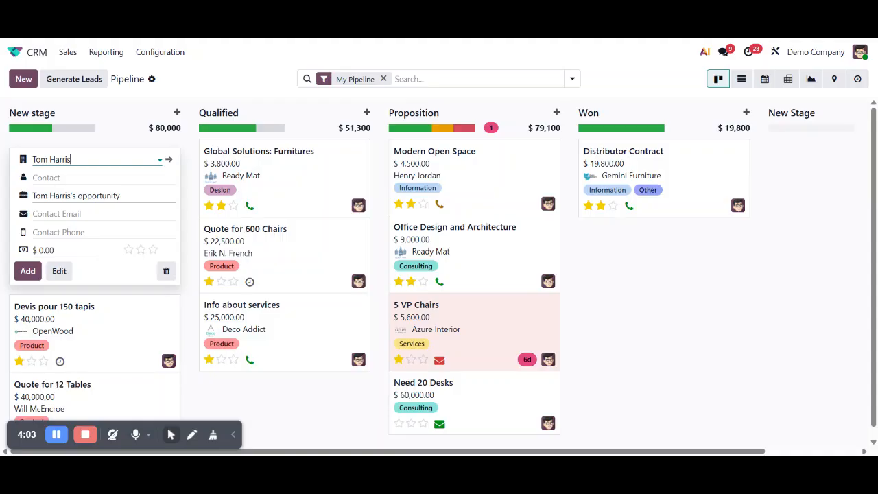
left_click_drag(122, 197, 14, 201)
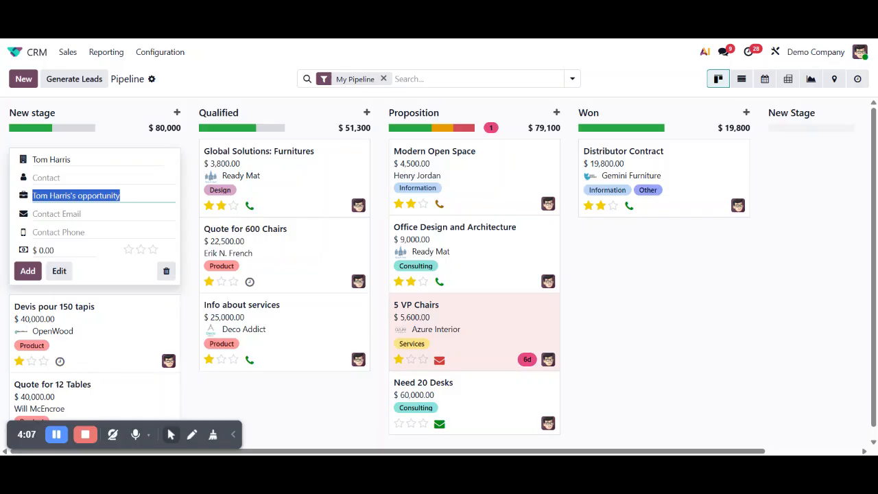
type("Requ")
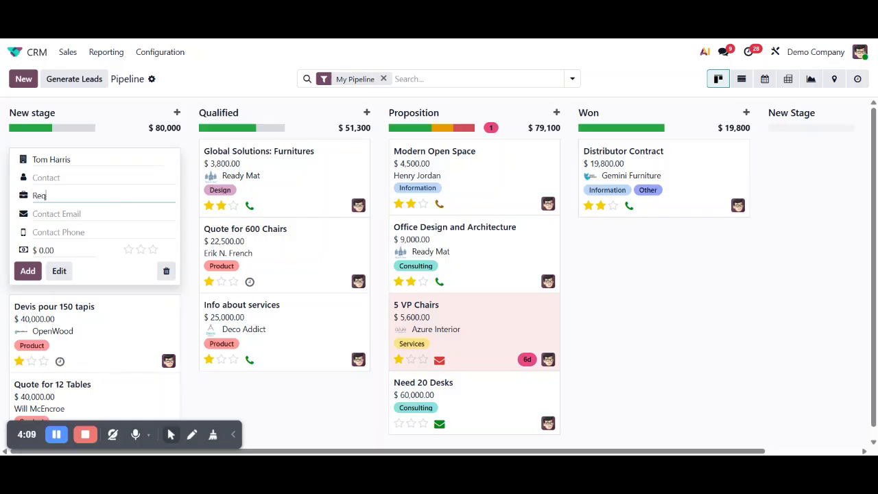
key("BackSpace")
key("BackSpace")
key("BackSpace")
key("BackSpace")
type("Need quote for 5 Macbooks")
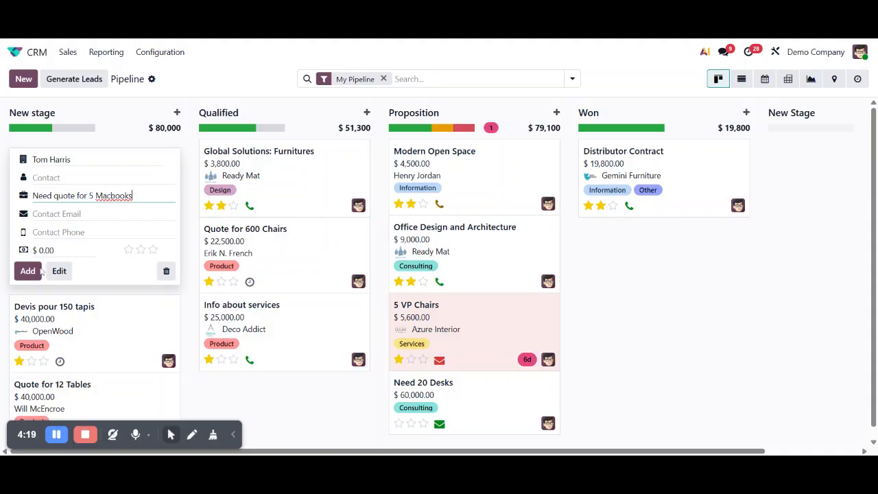
key("Return")
left_click(237, 77)
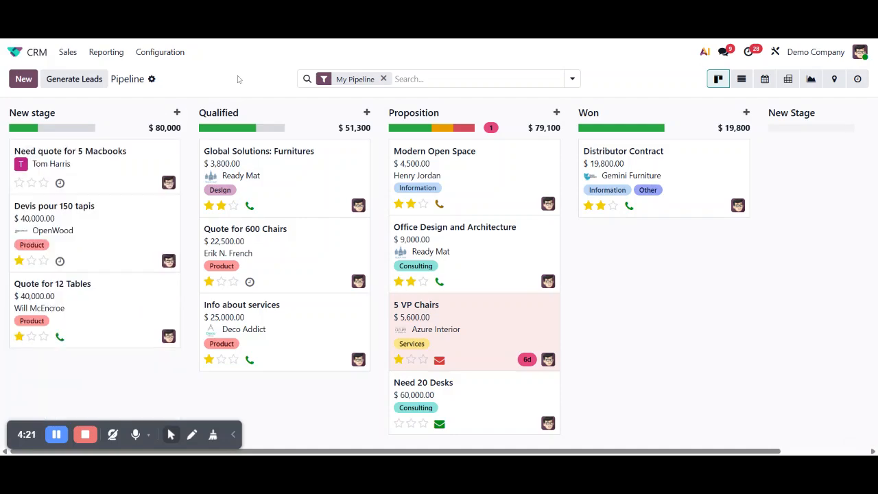
Open the Macbooks opportunity and set its Expected Revenue to 500
left_click(110, 173)
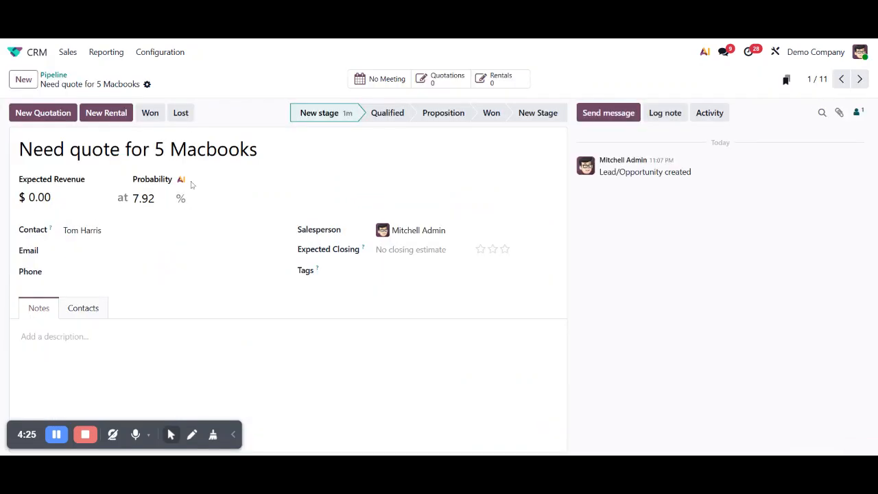
left_click_drag(258, 149, 12, 172)
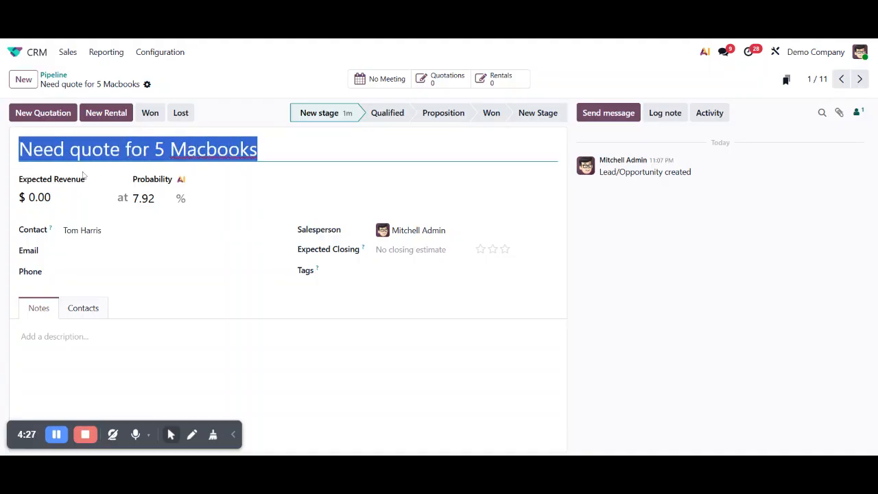
left_click(239, 150)
left_click(258, 150)
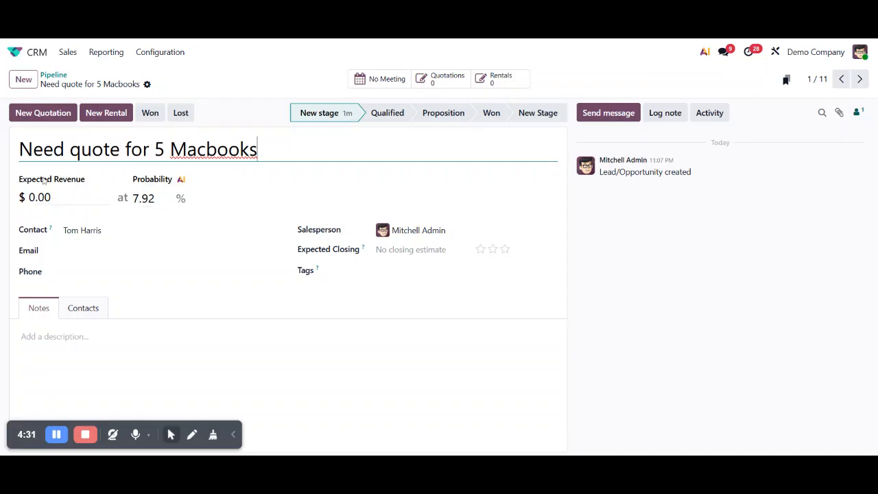
key("Tab")
type("500")
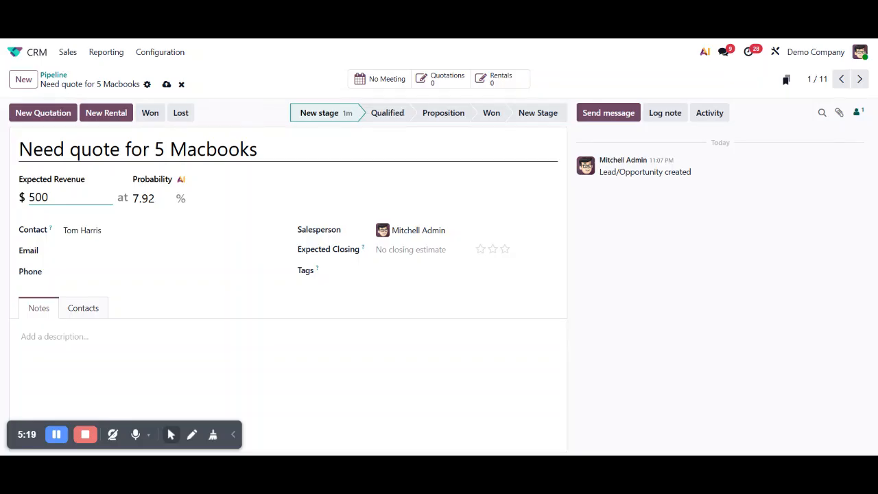
key("shift+Tab")
left_click(419, 230)
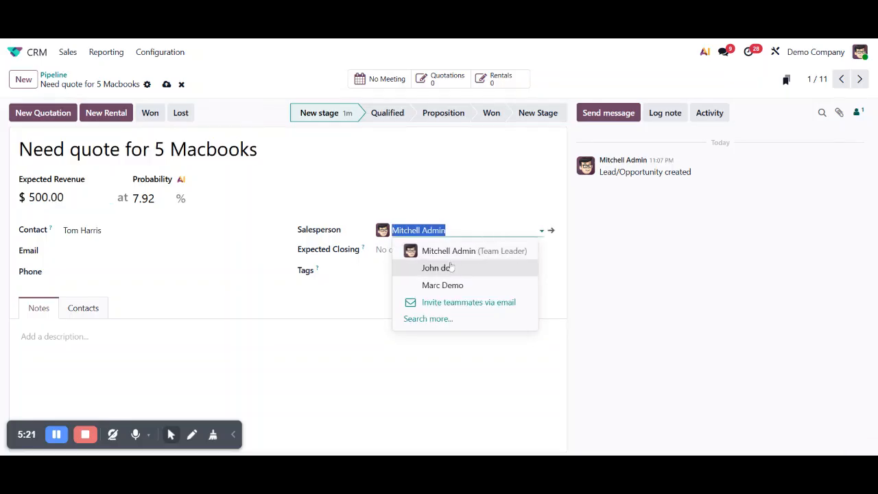
Keep the current salesperson and set the expected closing date to Jan 9
left_click(621, 277)
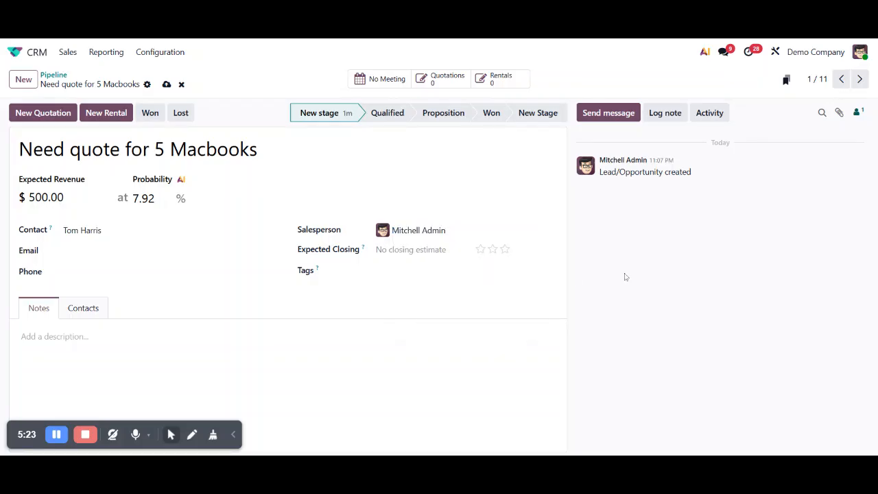
left_click_drag(258, 149, 33, 150)
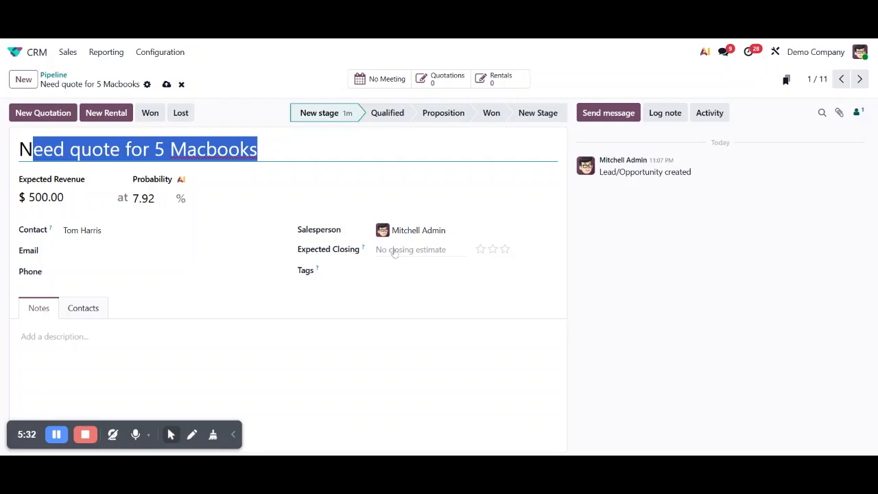
left_click(394, 253)
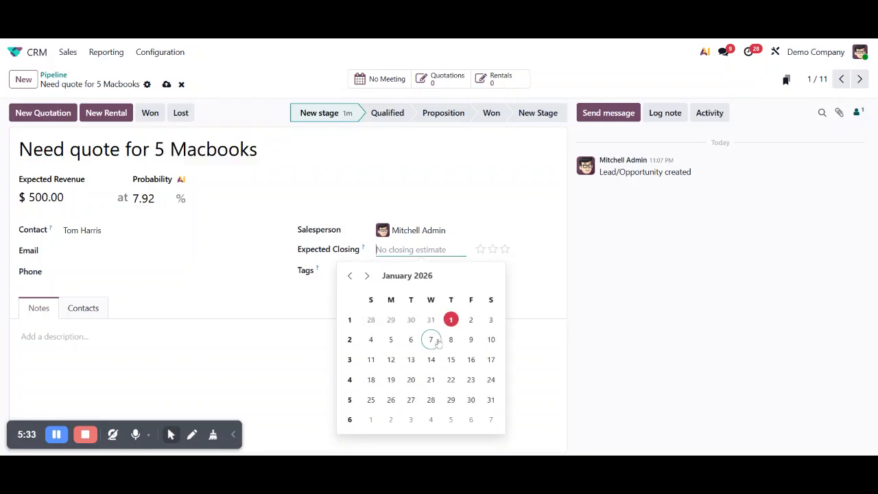
left_click(471, 339)
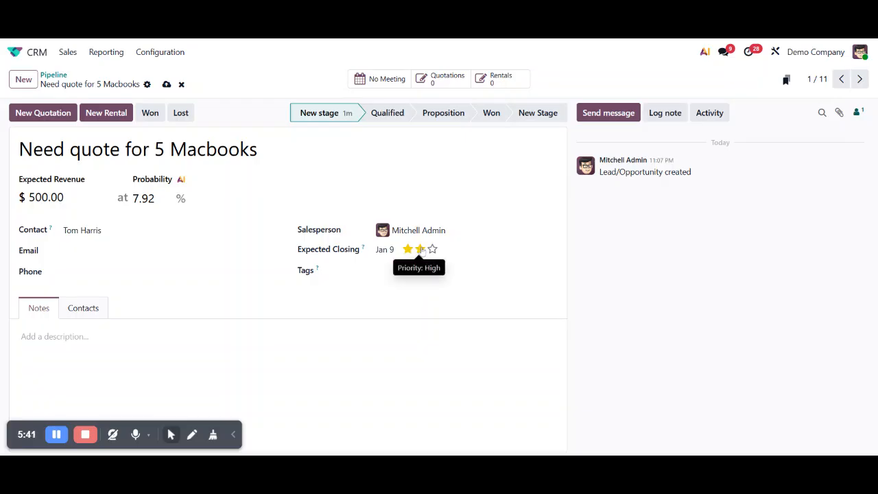
Tag the opportunity Product instead of Software, save it, and return to the pipeline
left_click(374, 273)
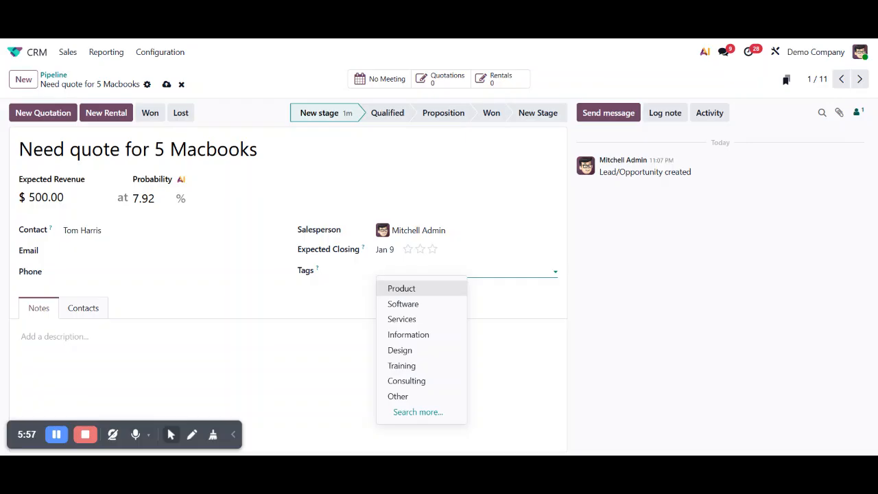
left_click(429, 307)
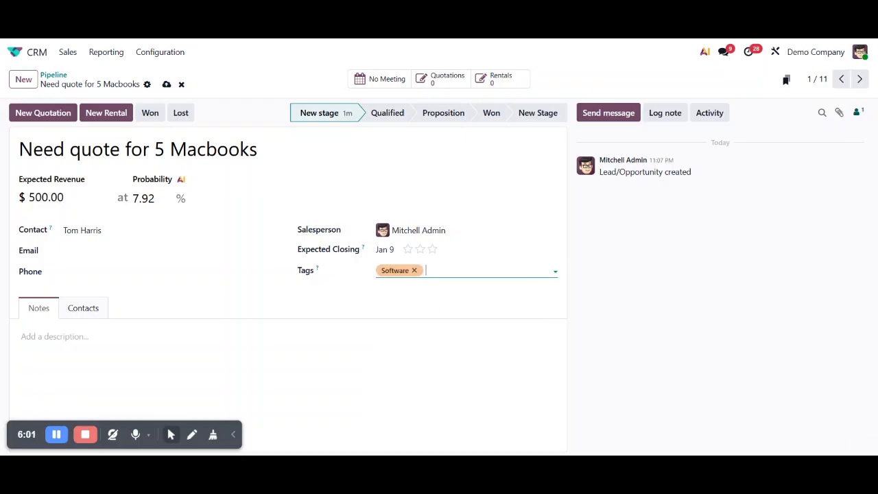
triple_click(137, 149)
left_click(423, 278)
left_click(452, 287)
left_click(415, 272)
left_click(166, 84)
left_click(53, 74)
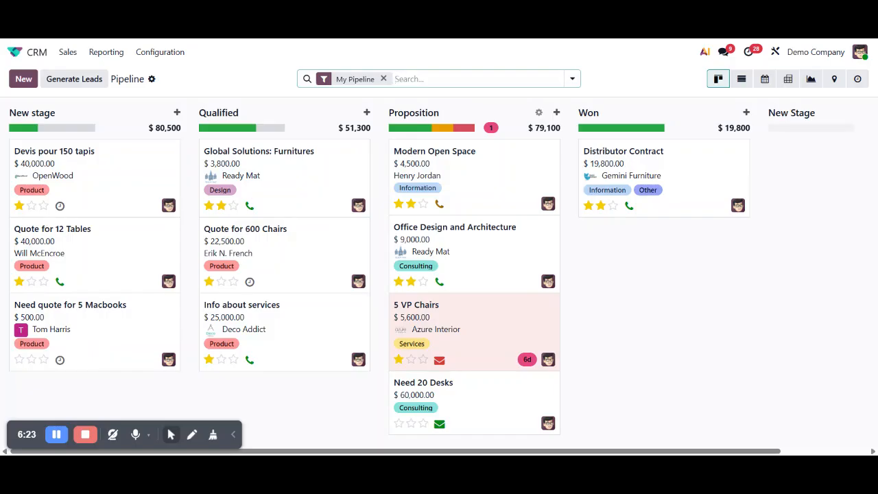
left_click(573, 79)
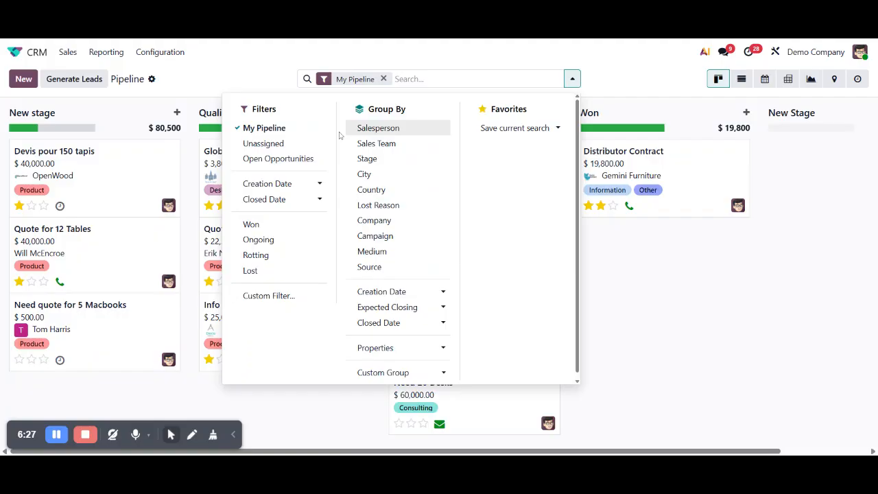
left_click(261, 298)
left_click(263, 248)
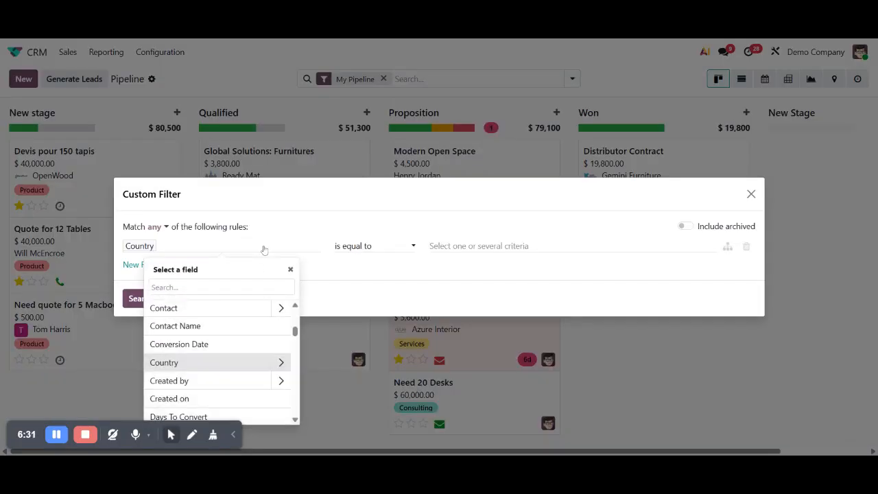
type("tag")
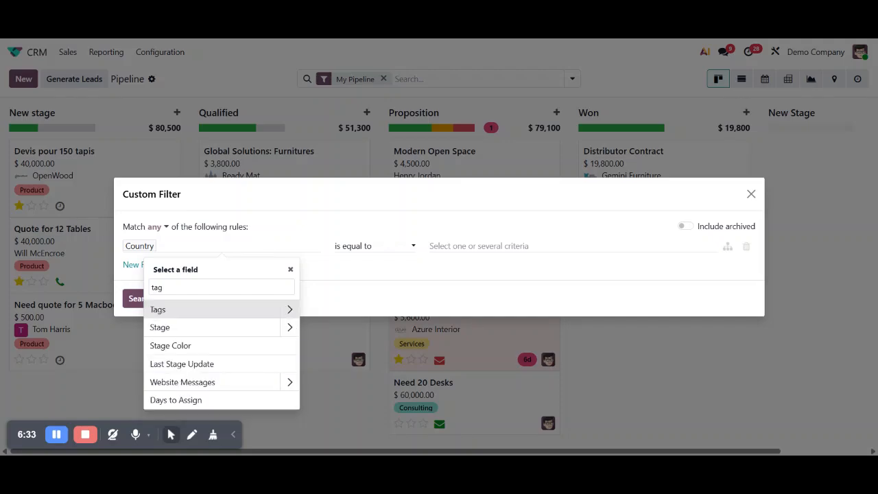
left_click(219, 313)
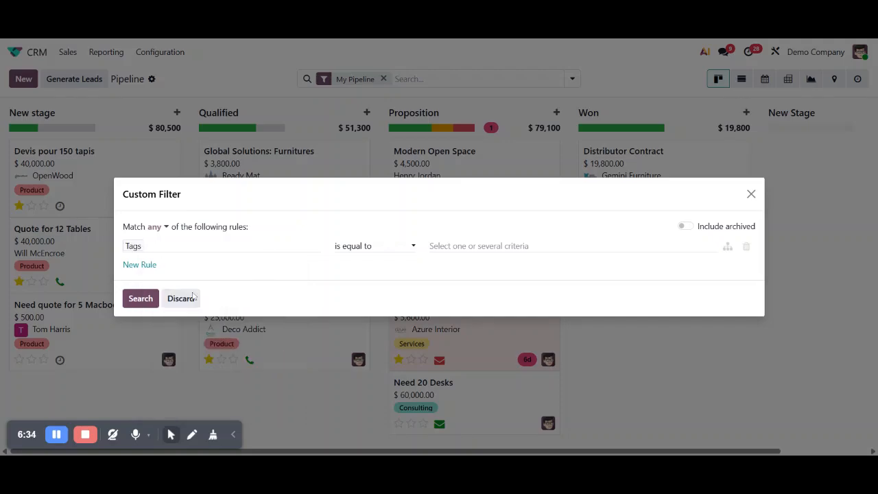
left_click(374, 256)
type("Product")
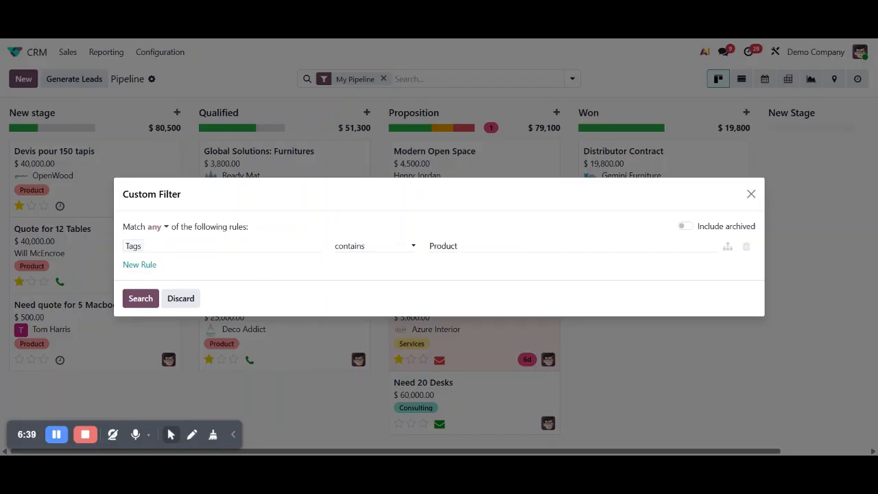
left_click(141, 298)
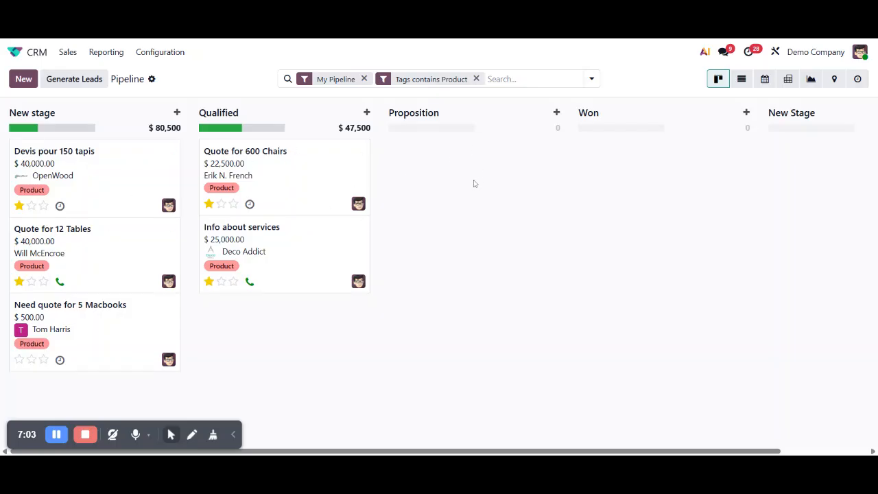
left_click(475, 79)
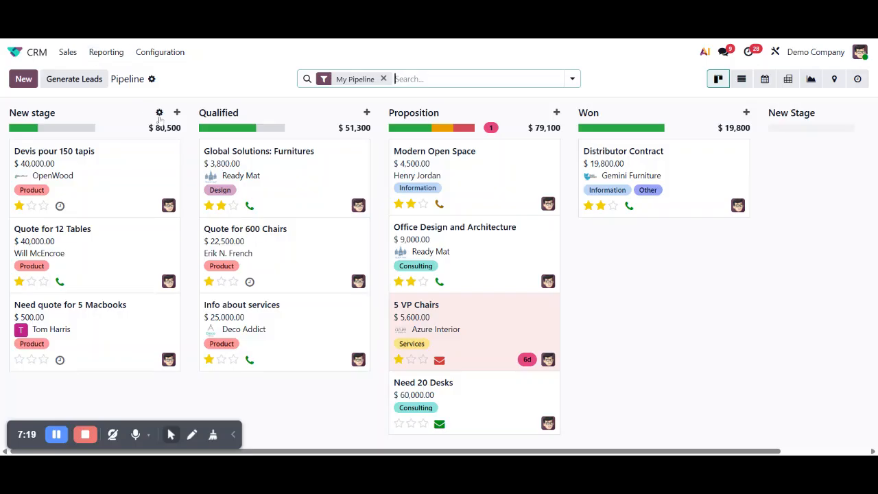
left_click(157, 53)
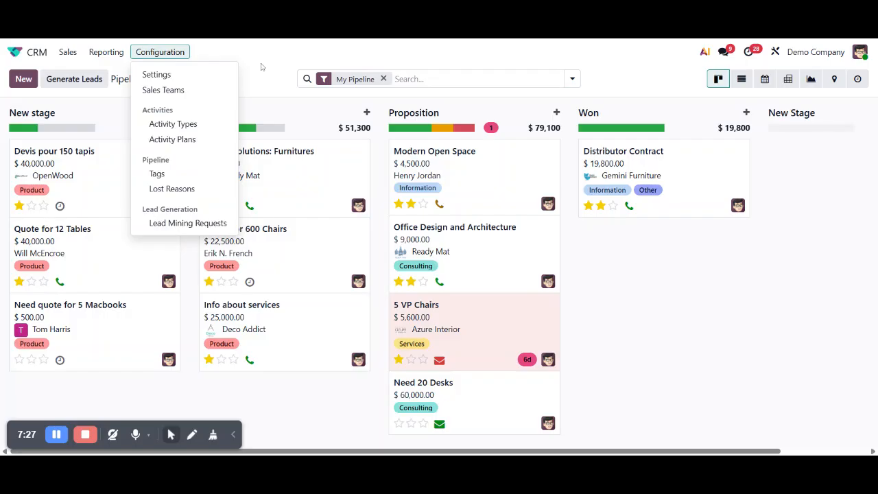
Open the Sales team's form from the Sales Teams list and browse the neighbouring teams
left_click(176, 93)
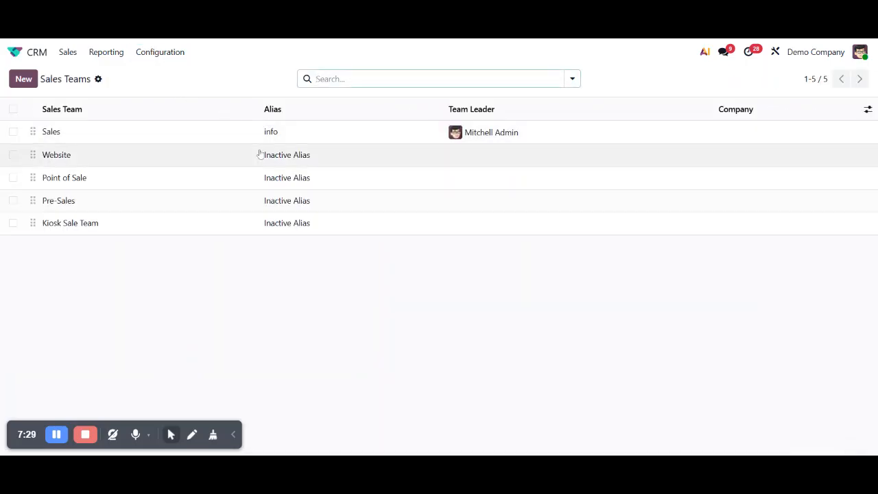
left_click(157, 141)
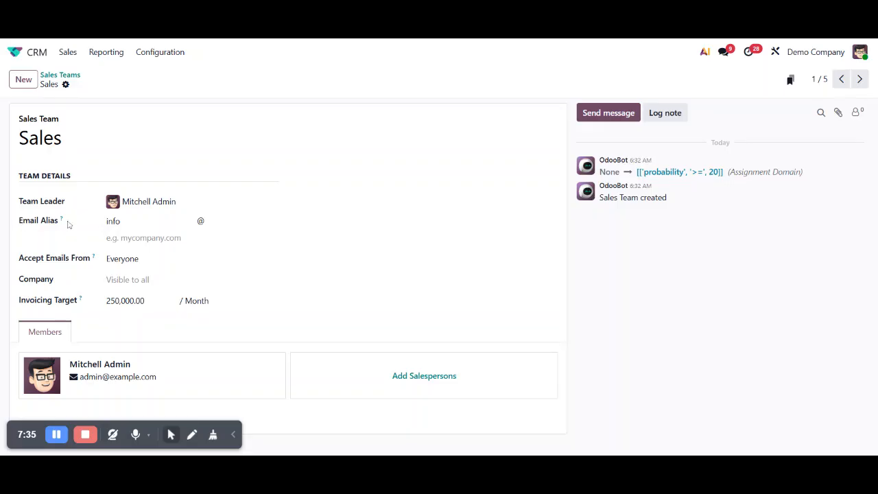
left_click(147, 237)
left_click(338, 254)
left_click(861, 78)
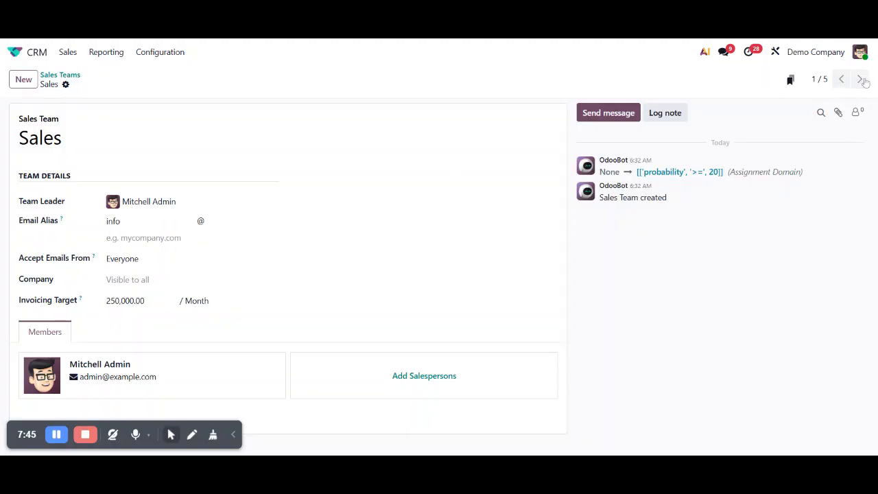
left_click(861, 79)
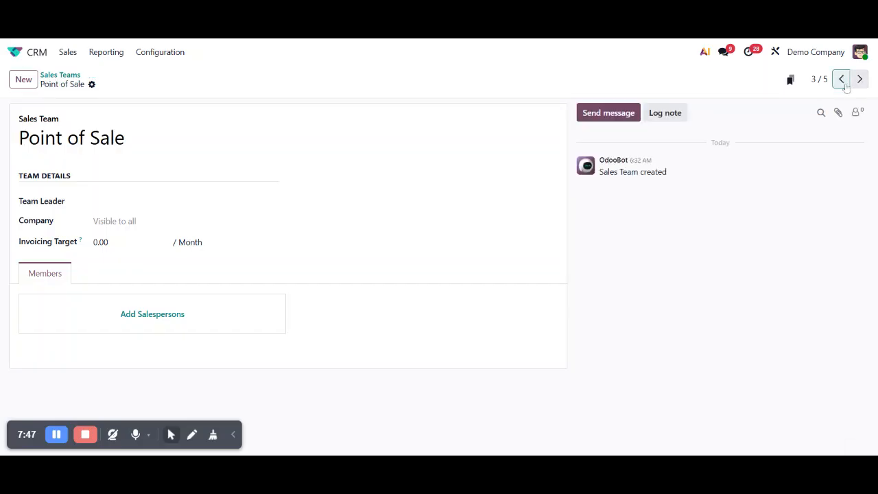
left_click(842, 79)
left_click(841, 79)
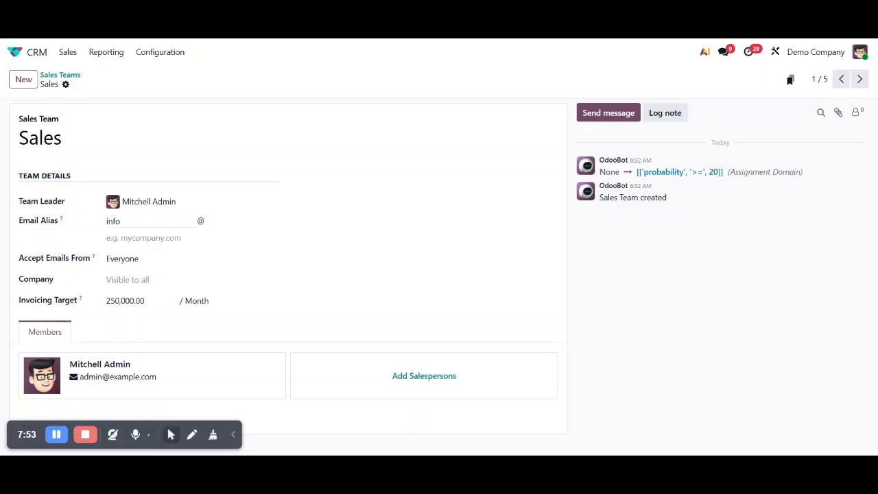
Leave the Sales team's alias domain empty, go back to the Sales Teams list, then the pipeline
left_click(164, 236)
type("dd")
key("BackSpace")
key("BackSpace")
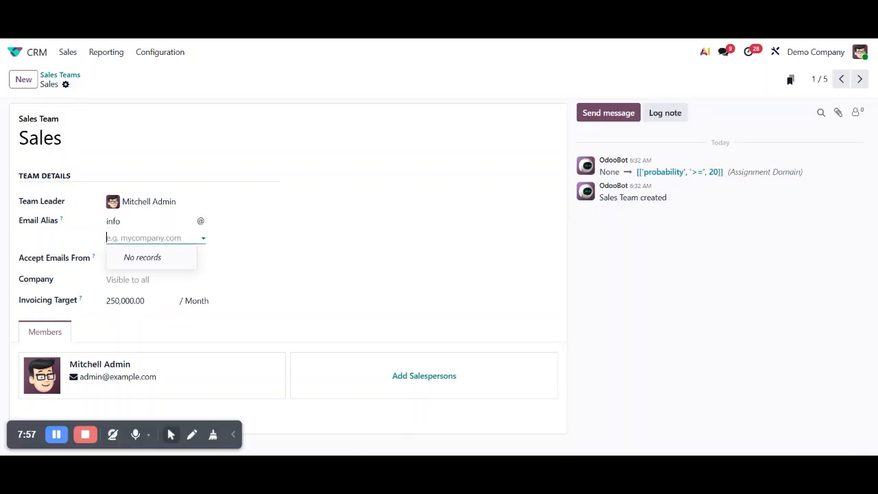
left_click(324, 248)
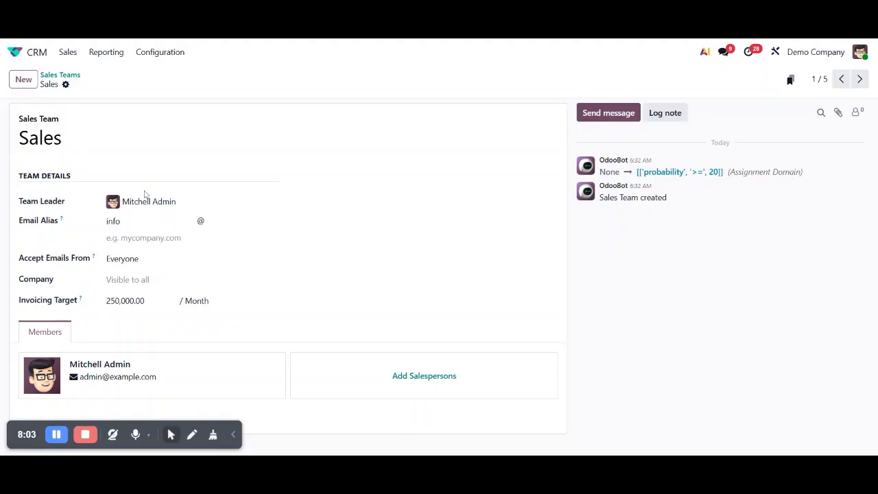
left_click(75, 75)
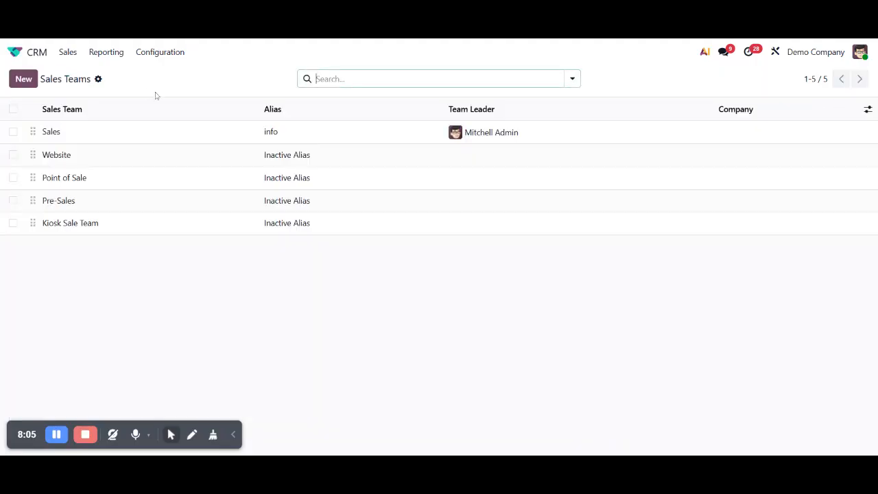
left_click(66, 53)
left_click(182, 75)
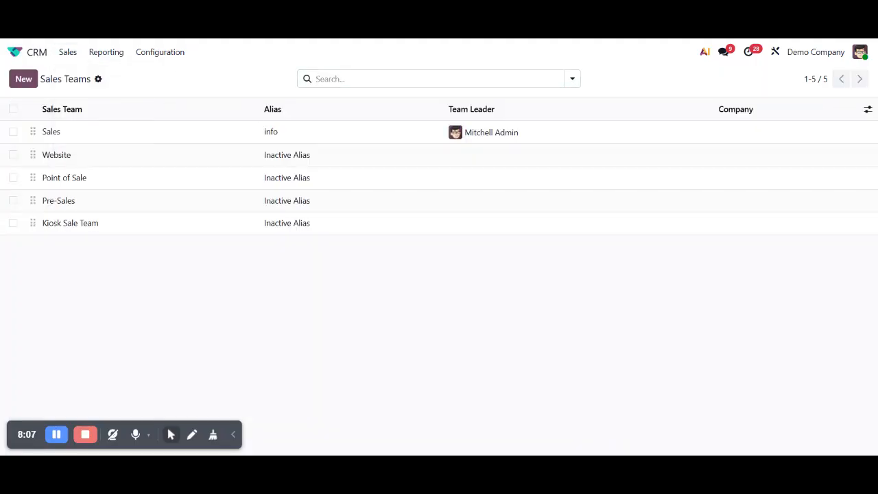
left_click(68, 52)
Open the My Pipeline kanban board with its New, Qualified, Proposition and Won columns
left_click(87, 74)
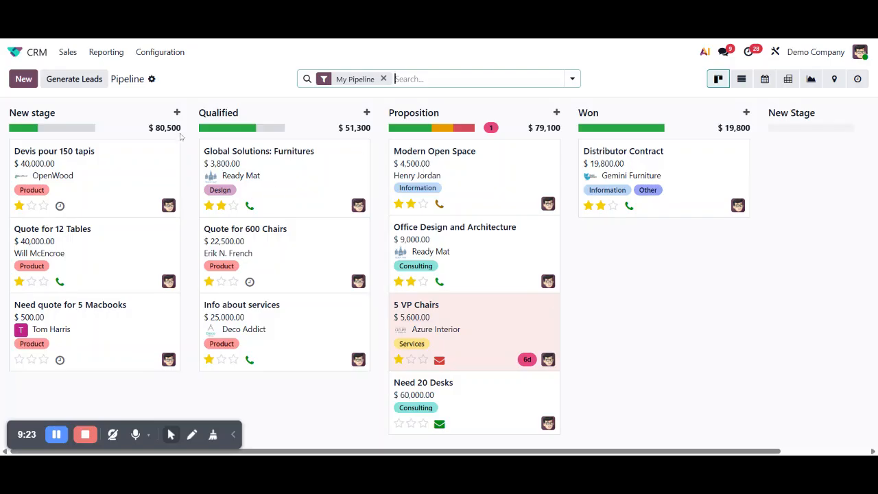
Tick the Leads option in the CRM settings and save the configuration
left_click(172, 57)
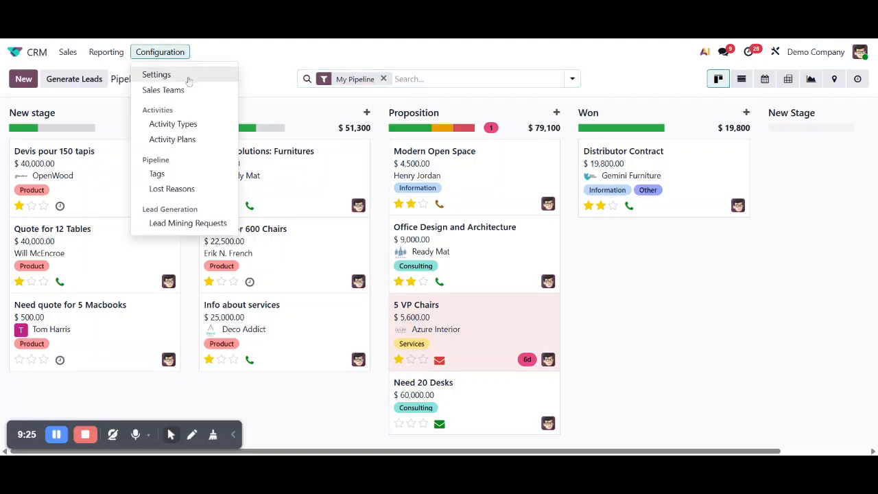
left_click(188, 78)
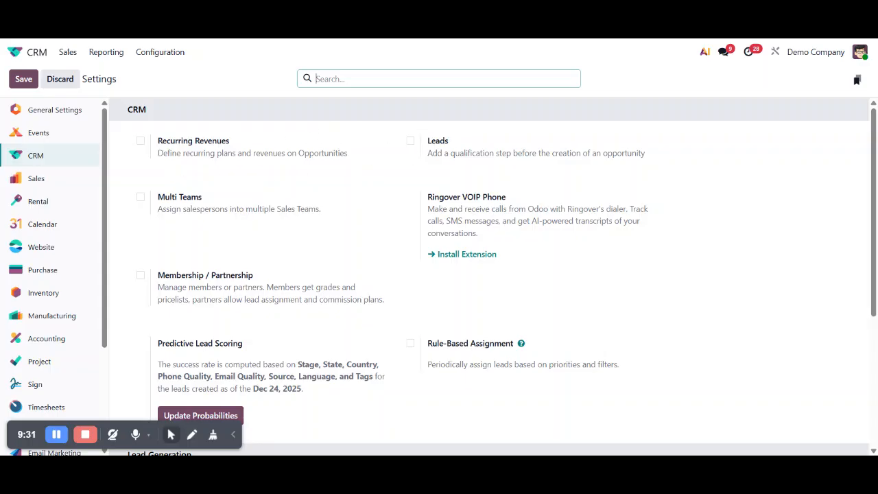
left_click_drag(427, 153, 650, 162)
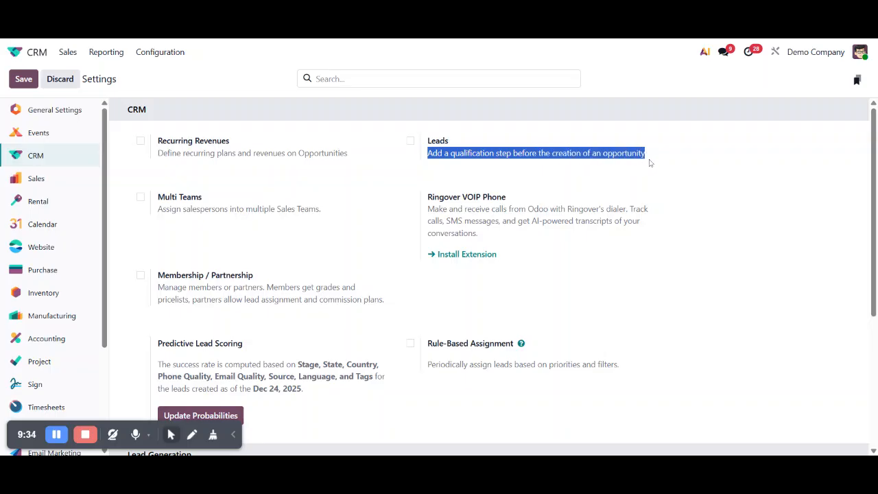
left_click(411, 141)
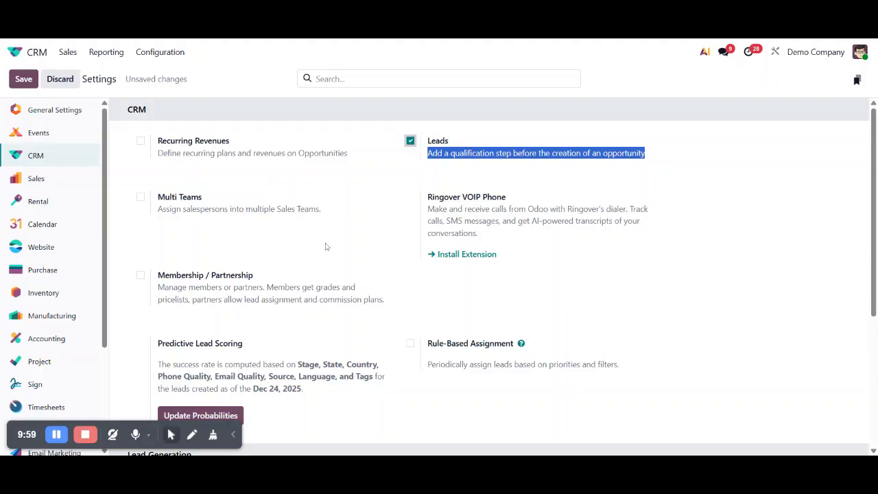
scroll(325, 245, "down", 1)
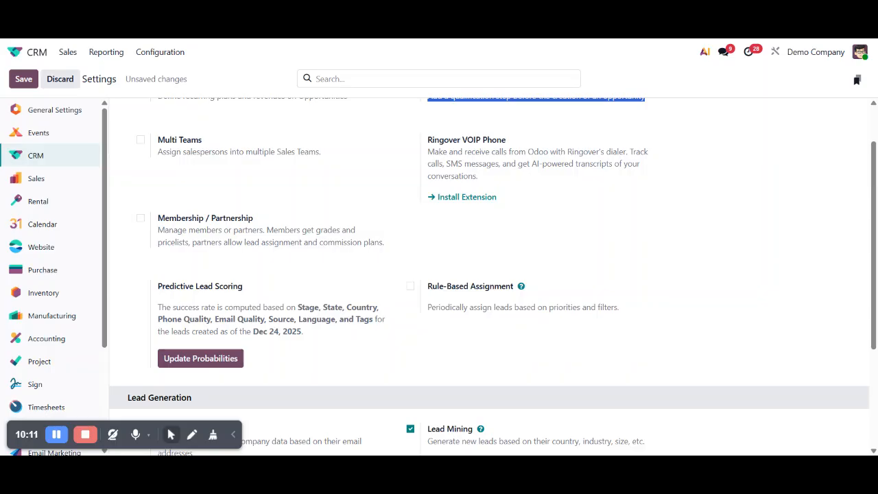
scroll(466, 313, "up", 1)
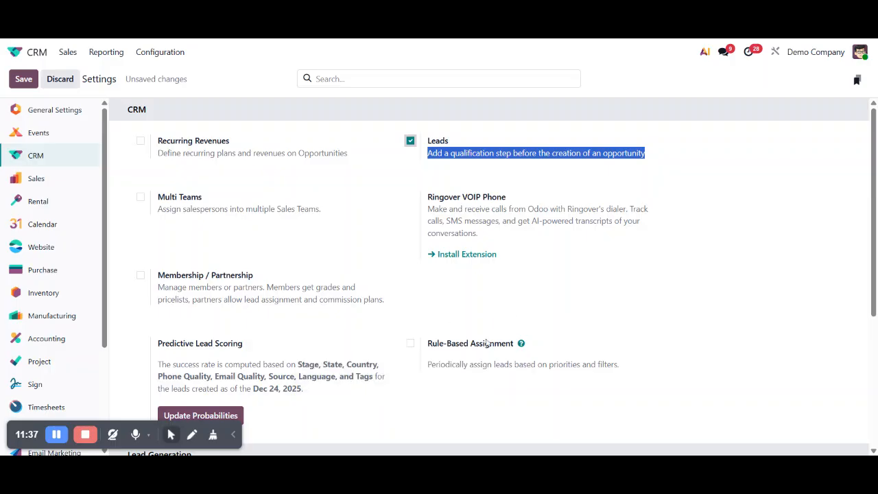
mouse_move(487, 346)
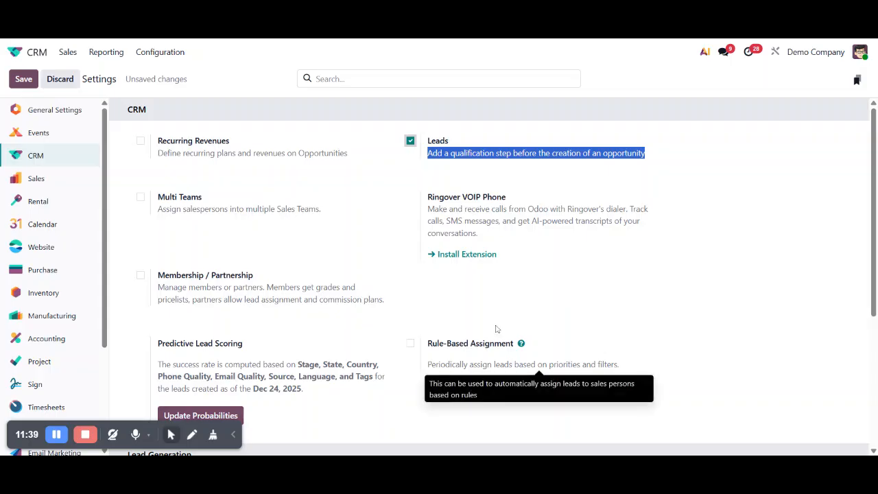
left_click(23, 79)
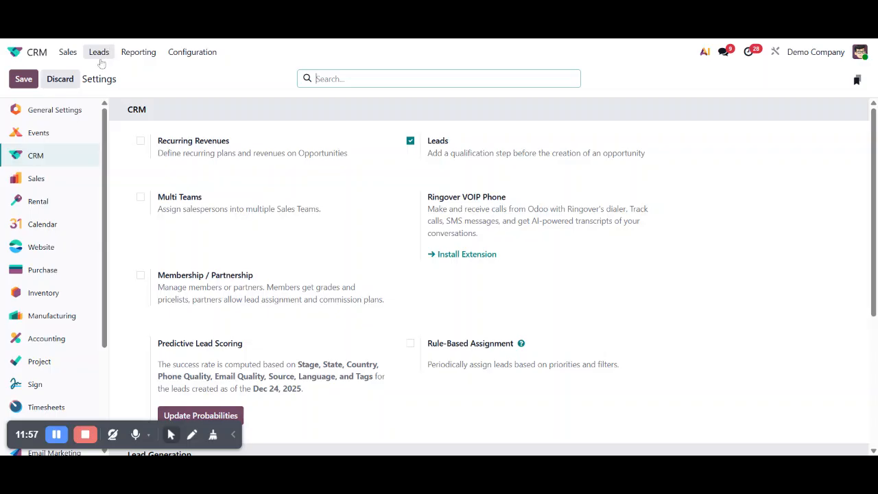
From My Pipeline, open the 22-lead Leads list and then the Design Software Info lead
left_click(68, 51)
left_click(81, 72)
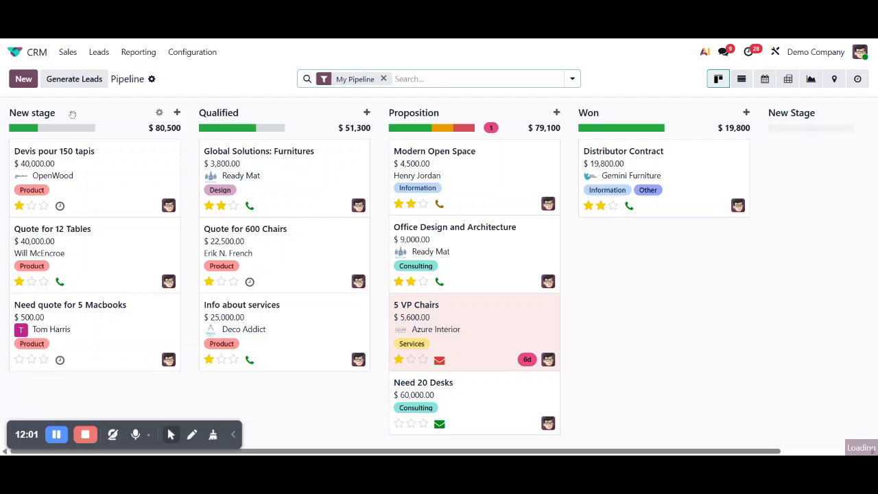
left_click(98, 51)
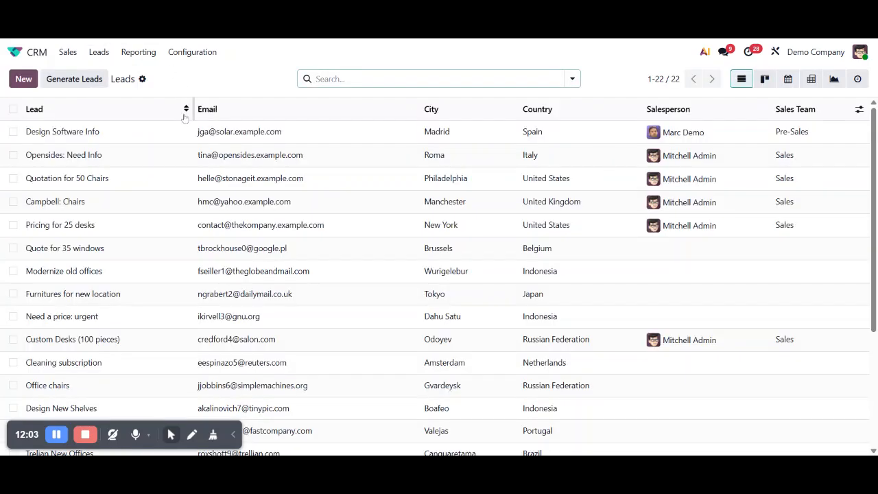
scroll(313, 271, "down", 3)
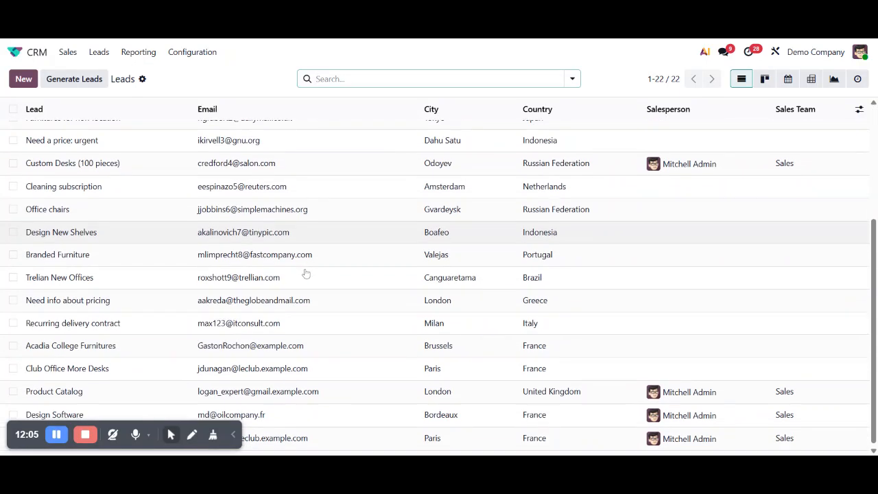
scroll(302, 272, "up", 2)
scroll(302, 272, "up", 2)
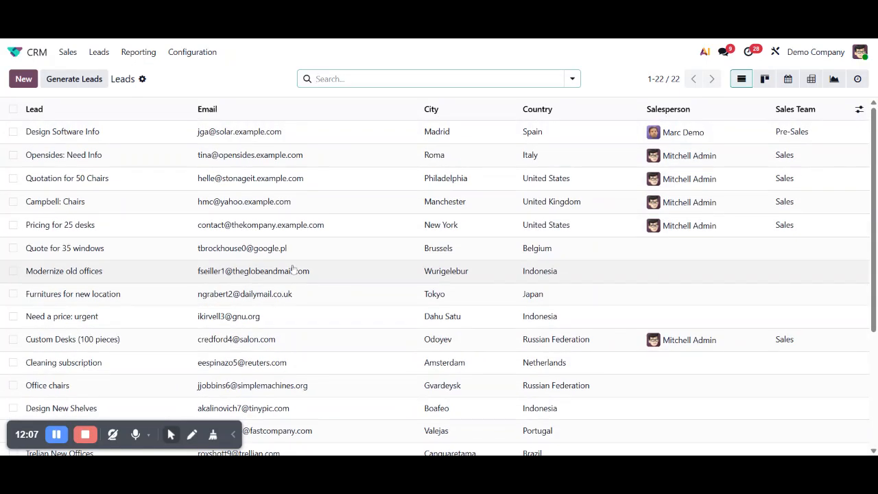
left_click(96, 131)
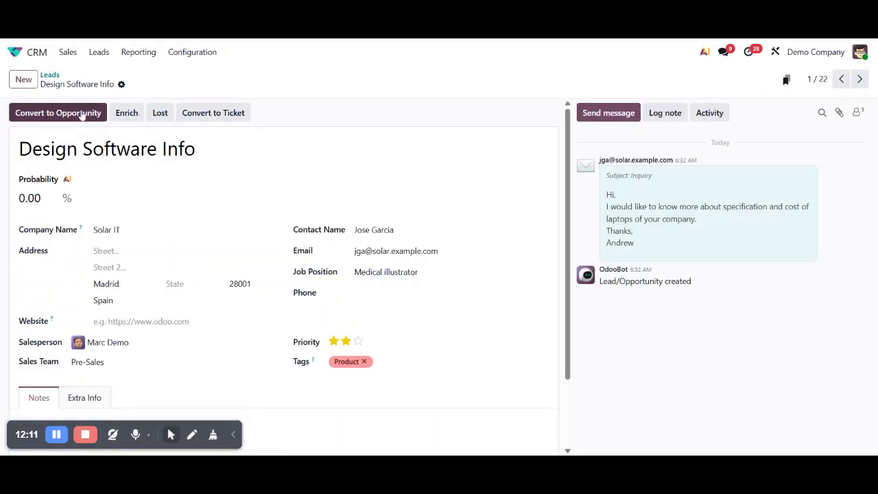
Convert the Design Software Info lead into a new opportunity and return to My Pipeline
scroll(214, 216, "down", 3)
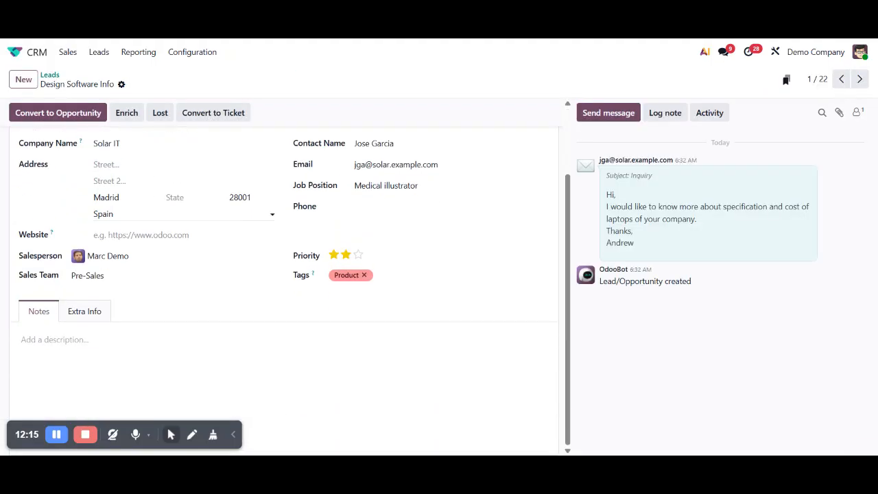
scroll(284, 291, "up", 3)
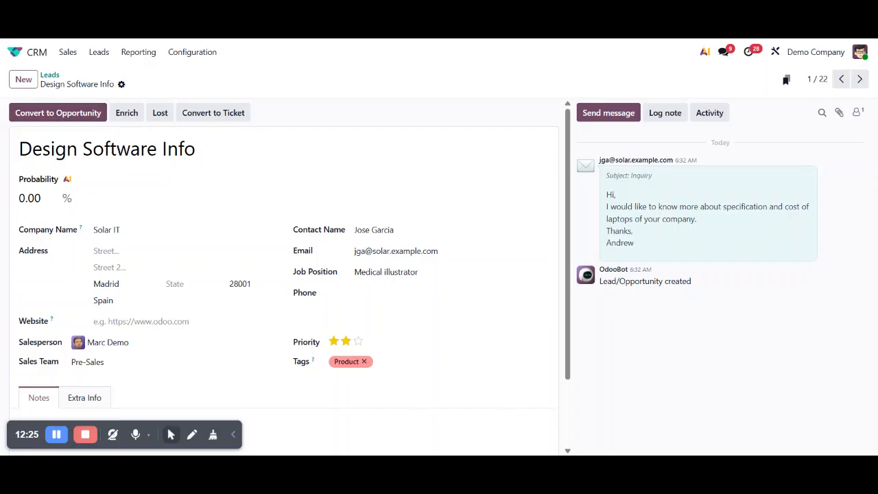
left_click(62, 120)
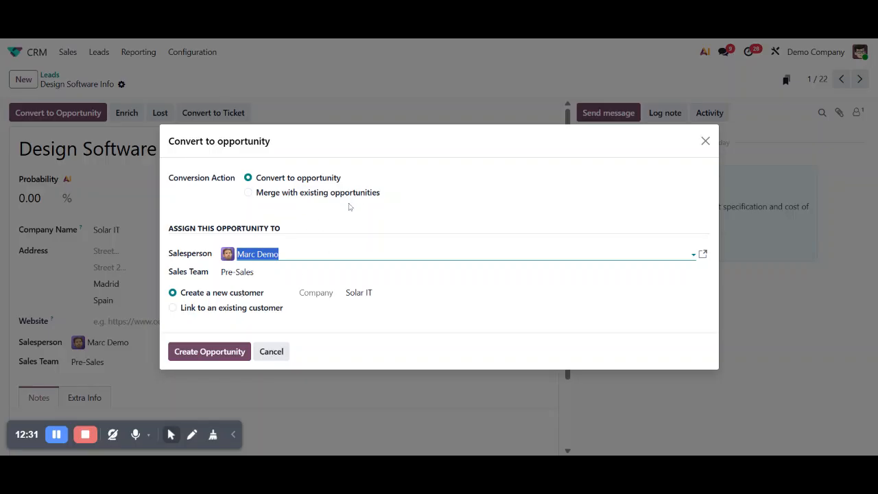
left_click(208, 353)
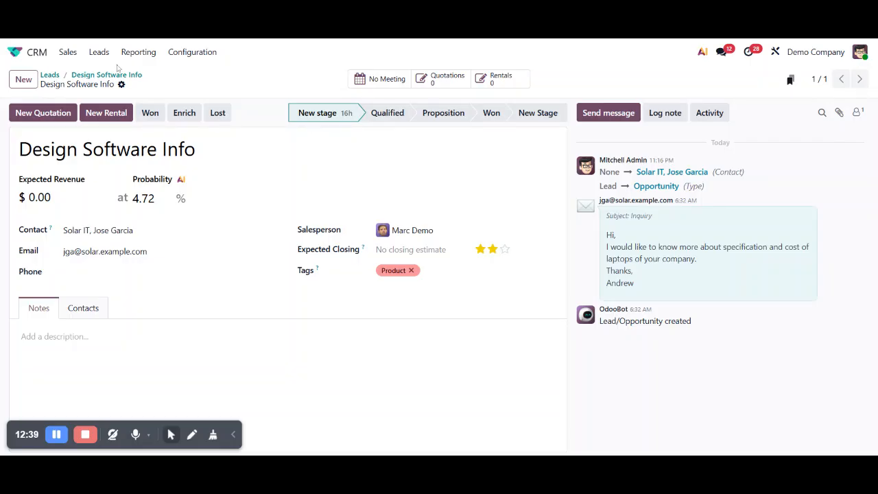
left_click(67, 53)
left_click(82, 74)
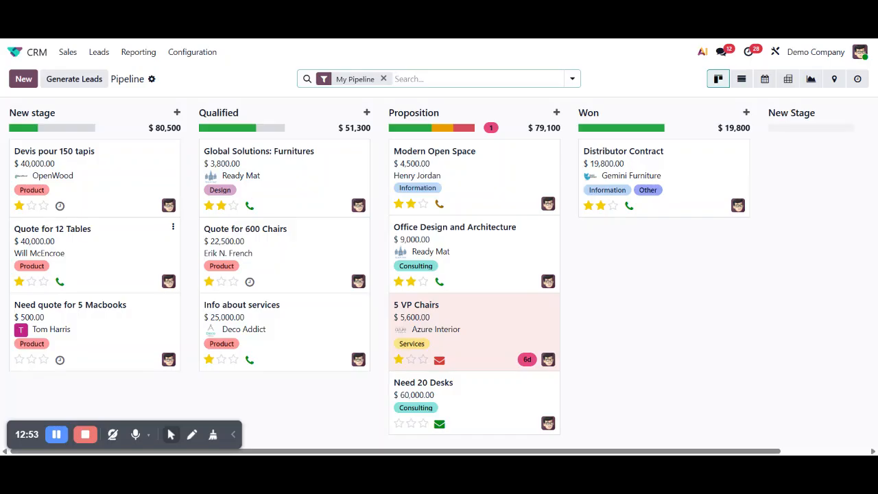
Open the Devis pour 150 tapis card from the New stage column
left_click(103, 173)
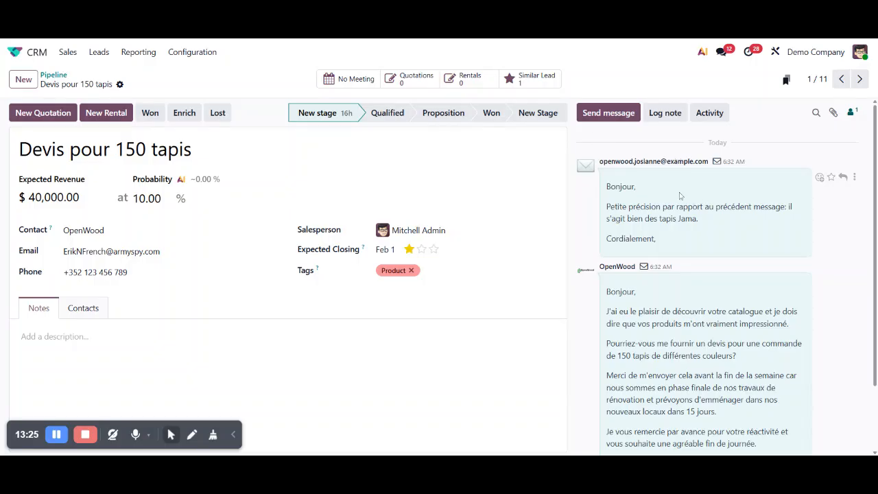
Start a full-editor email to the customer with the body 'this is an opportunity'
left_click(617, 118)
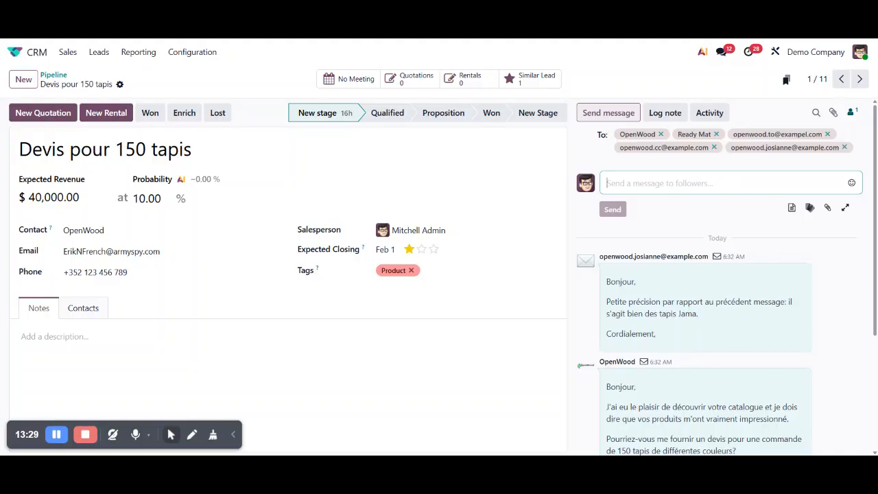
left_click(846, 207)
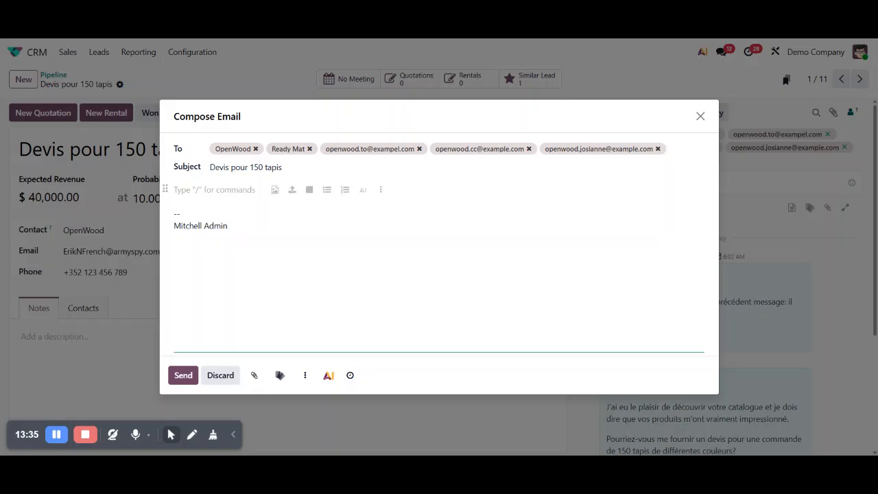
type("this i")
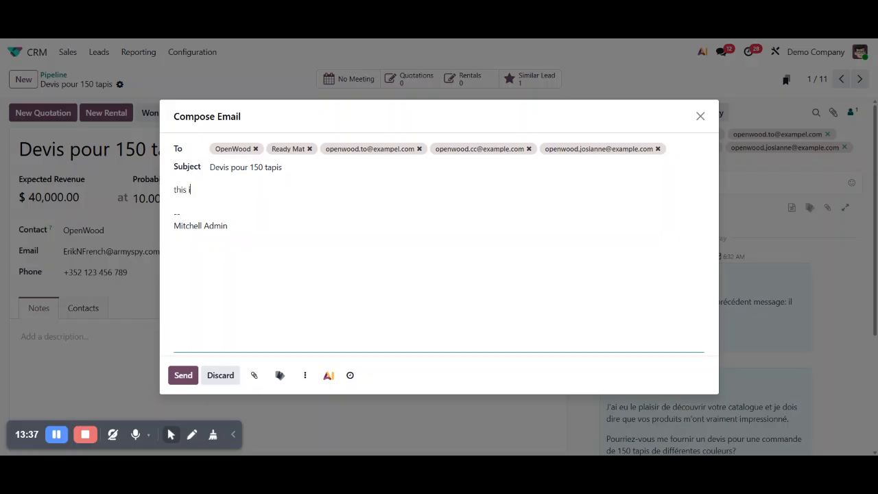
type("s an opportunity")
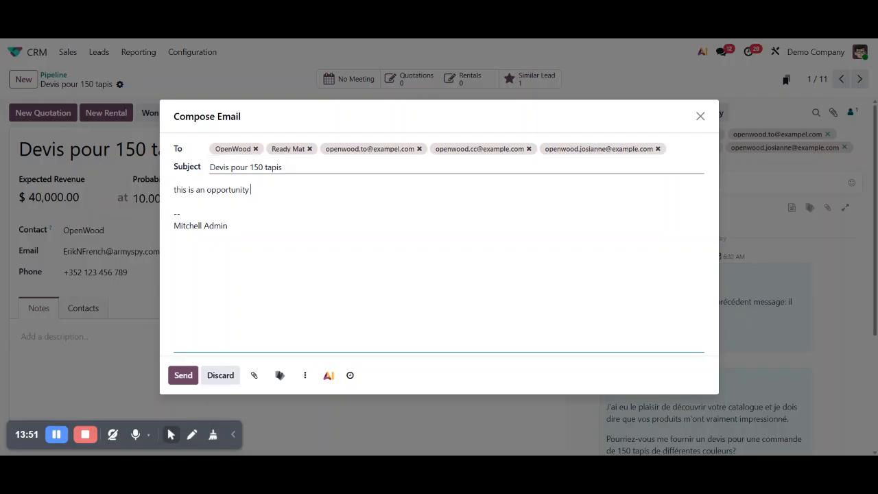
Look over the draft's subject and body text, then discard the email unsent
left_click_drag(282, 167, 162, 181)
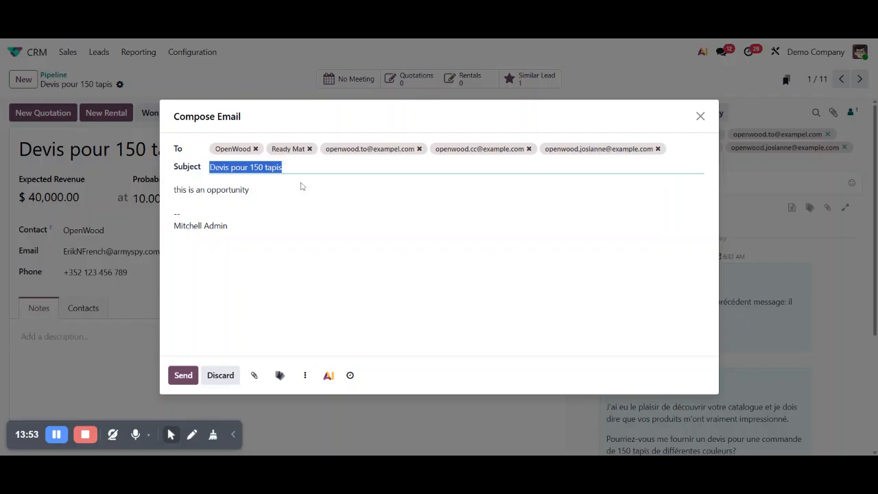
left_click_drag(273, 189, 147, 198)
left_click_drag(240, 226, 139, 233)
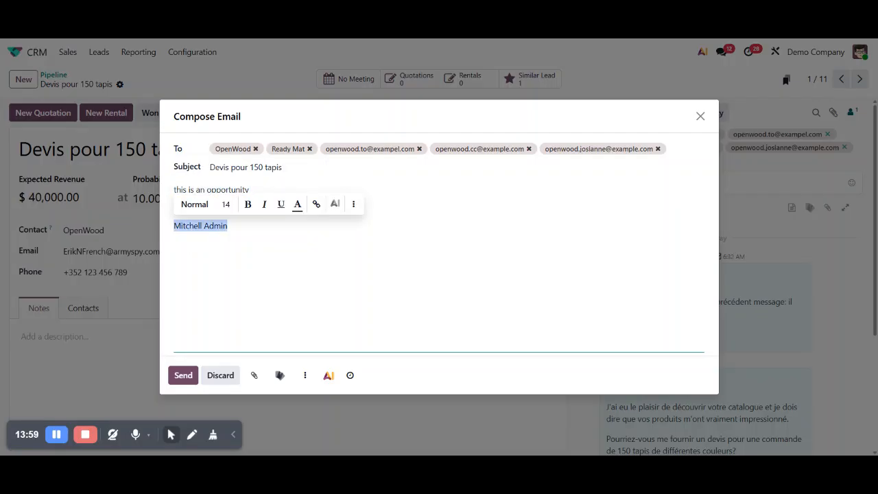
left_click(330, 376)
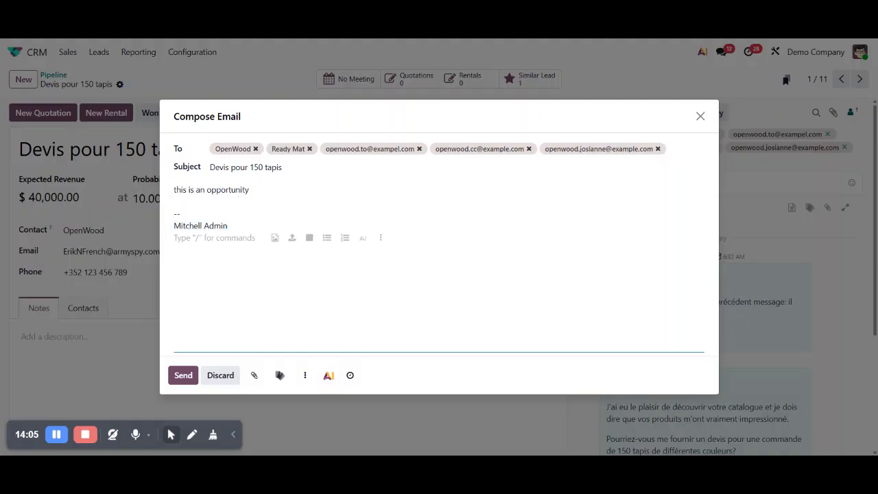
left_click_drag(230, 237, 165, 189)
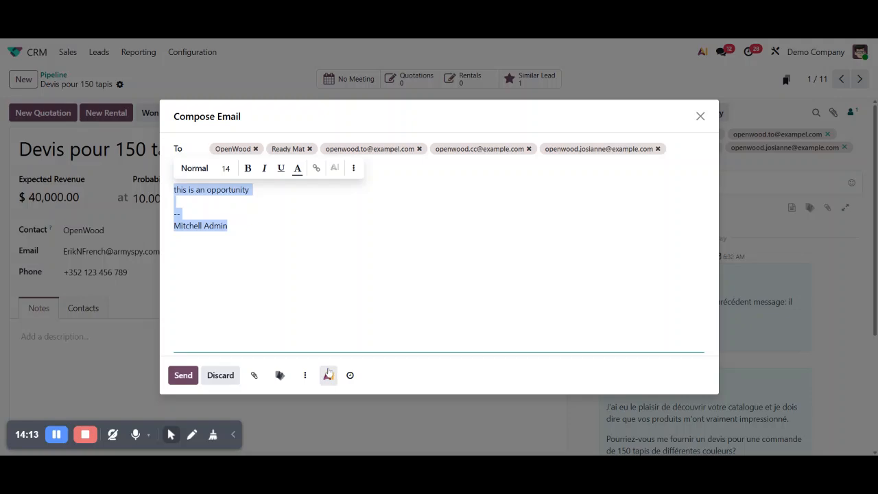
left_click(175, 238)
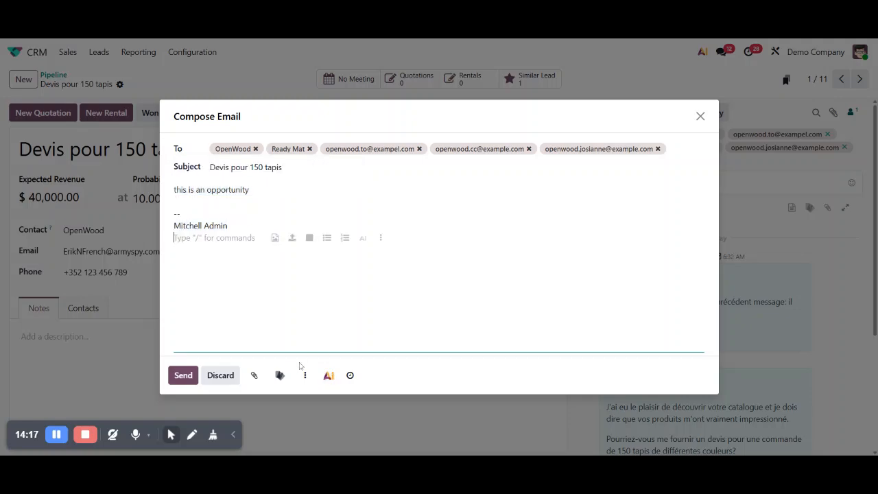
left_click(228, 369)
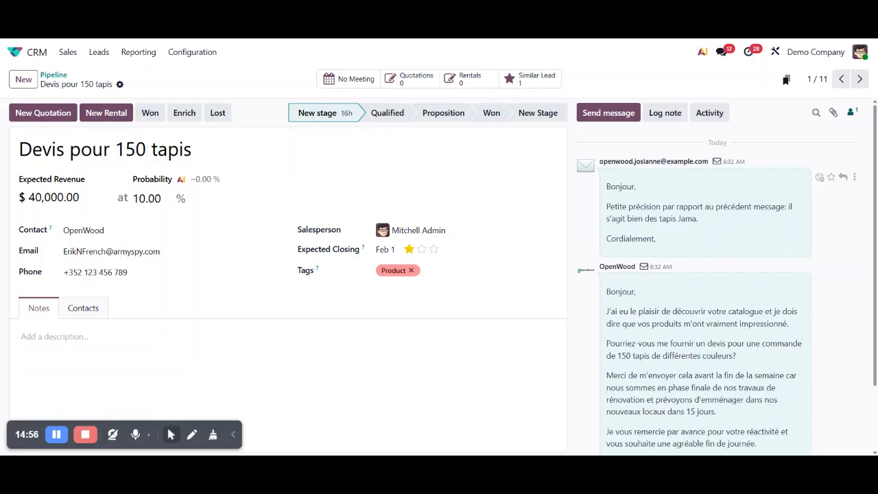
Back on the board, drag Global Solutions: Furnitures to Proposition and Devis pour 150 tapis to Qualified
left_click(54, 75)
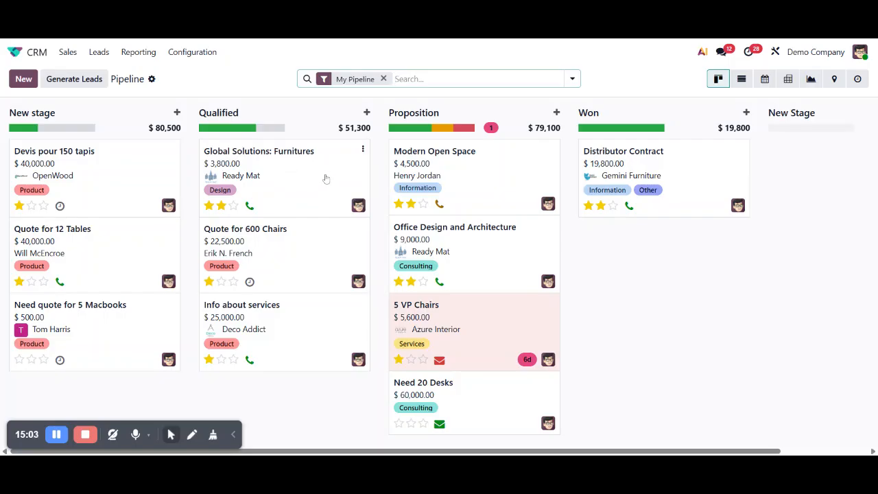
left_click_drag(294, 181, 457, 215)
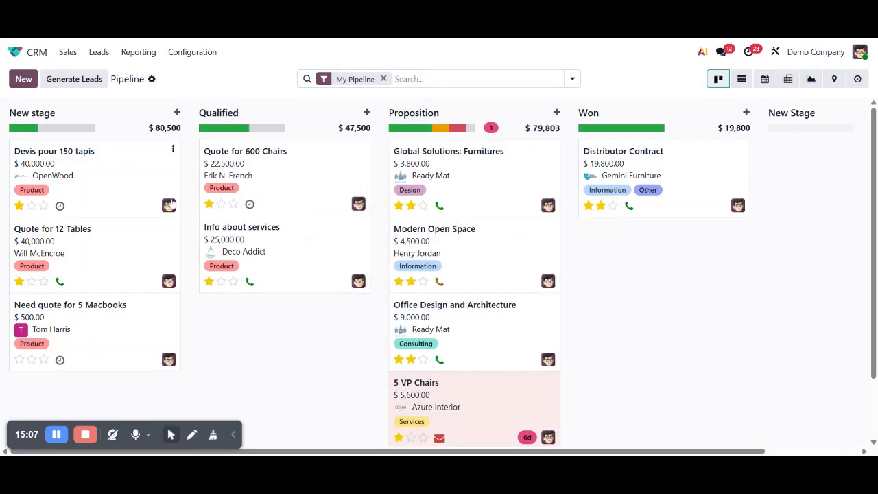
left_click_drag(110, 186, 296, 206)
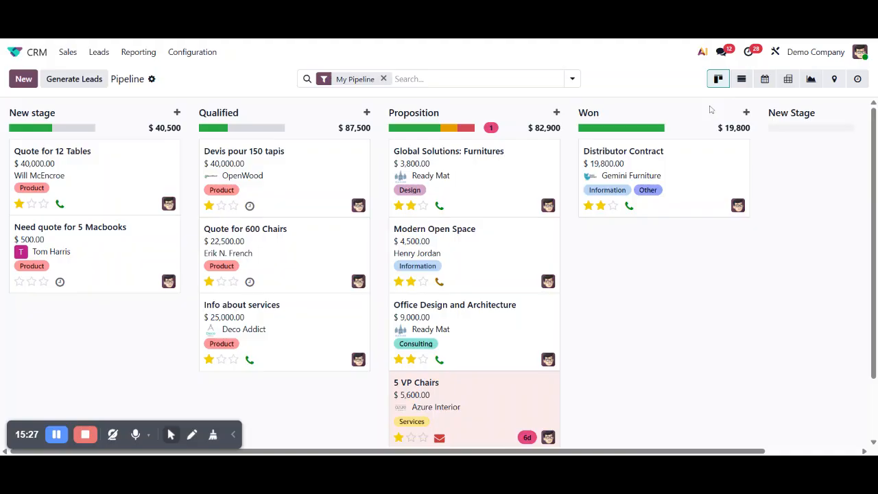
Show the pipeline as list, calendar and pivot, toggling the pivot's Total row, then graph
left_click(741, 80)
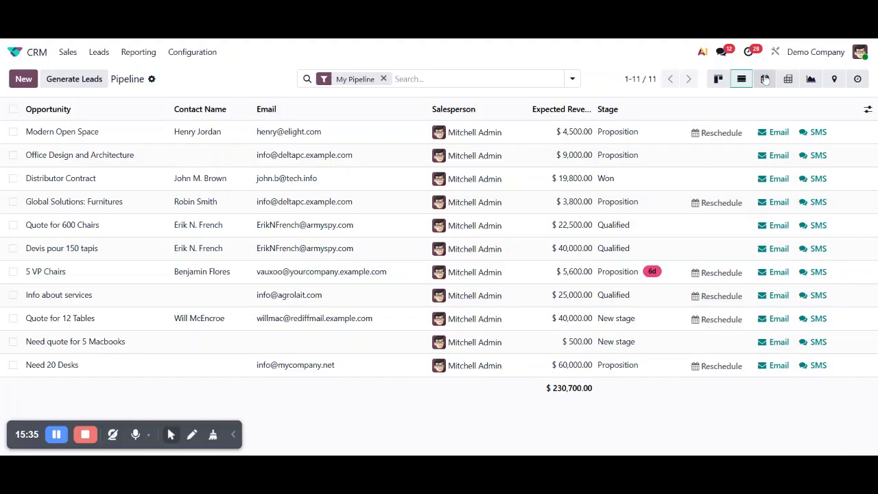
left_click(765, 80)
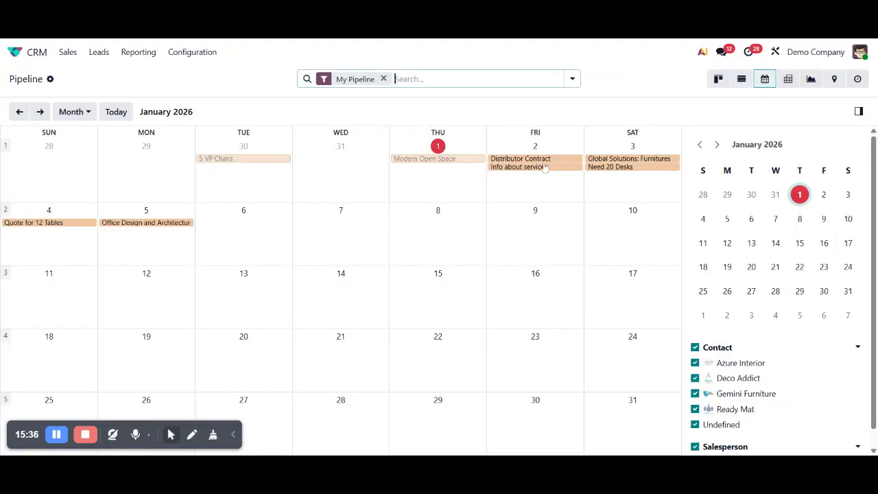
left_click(789, 80)
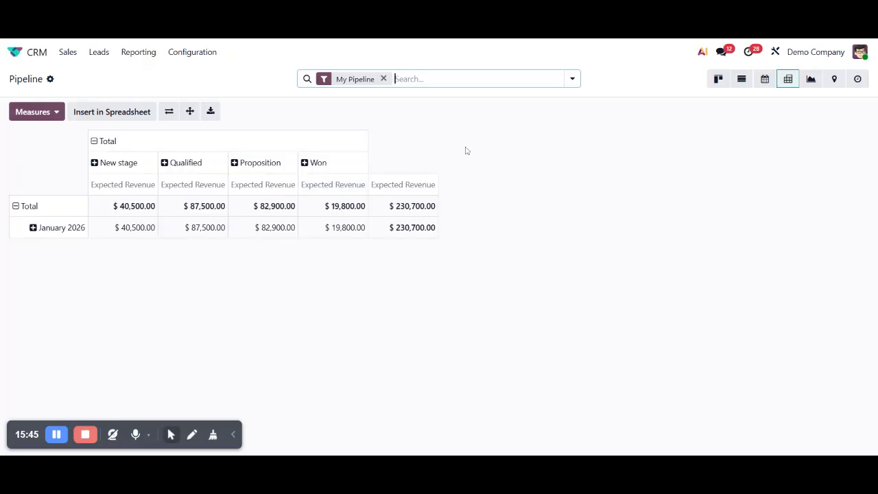
left_click(16, 206)
left_click(20, 206)
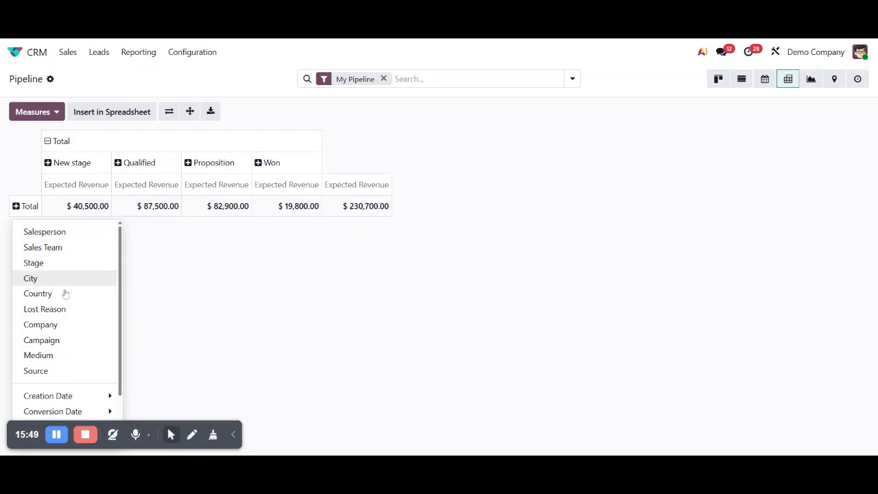
left_click(811, 79)
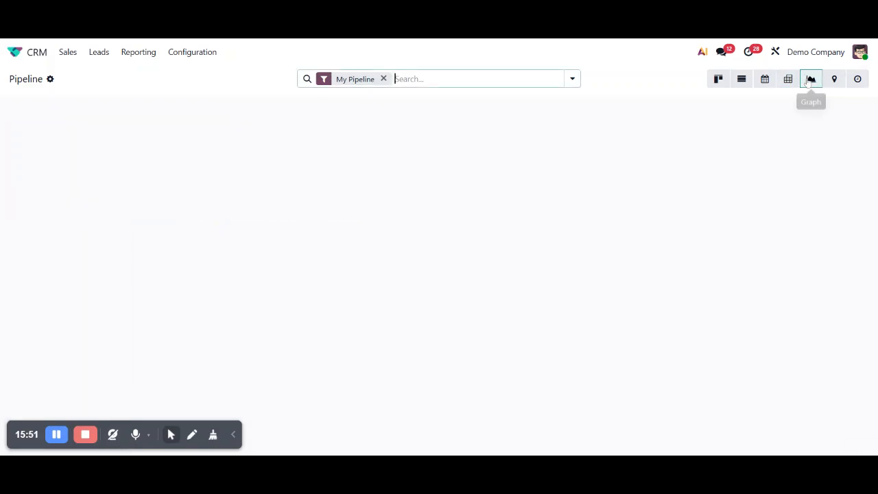
Display the pipeline's map and activity views, then return to the kanban board
left_click(833, 79)
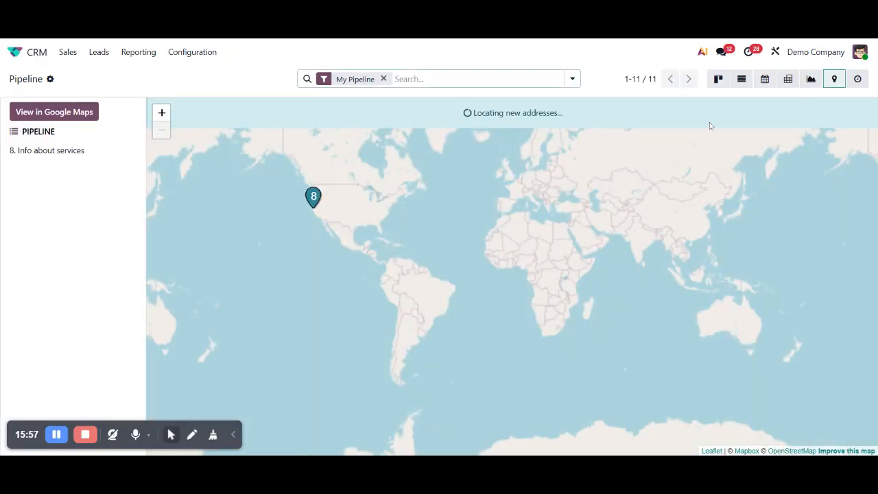
left_click(858, 78)
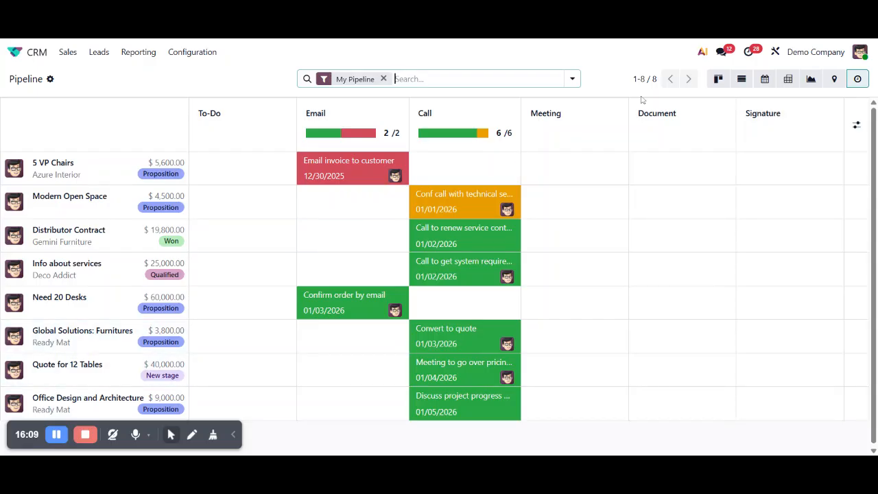
left_click(718, 79)
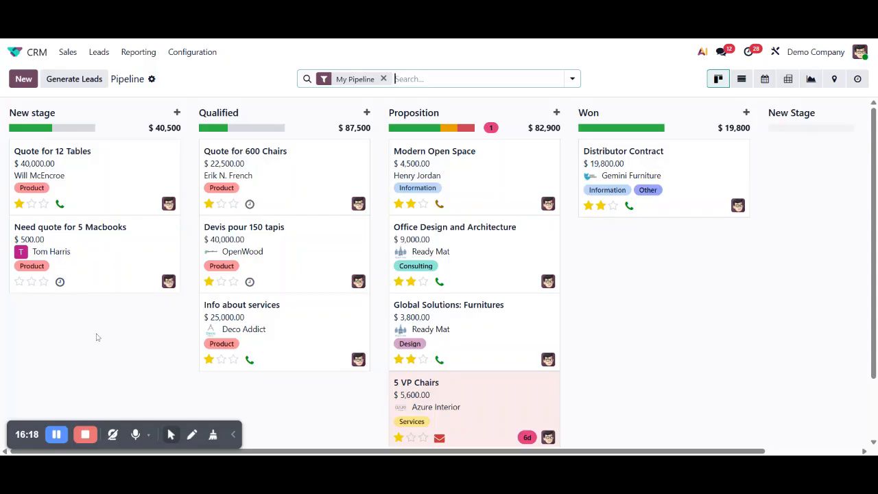
left_click(60, 282)
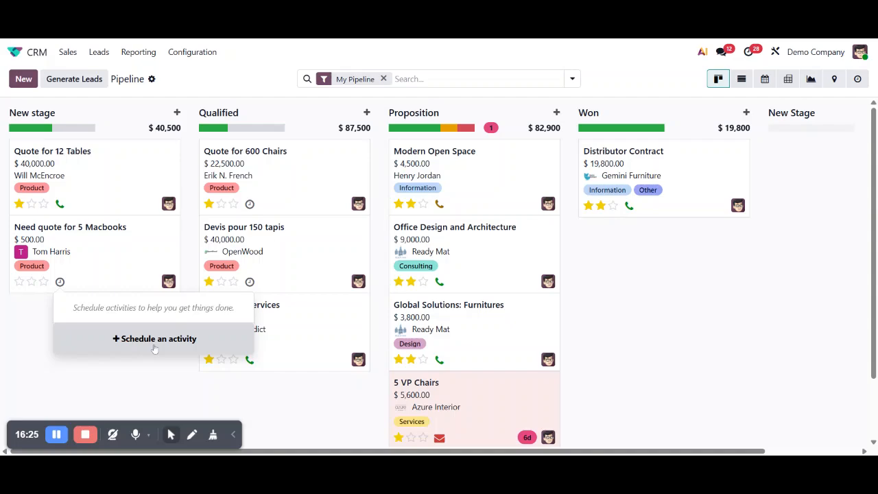
left_click(230, 340)
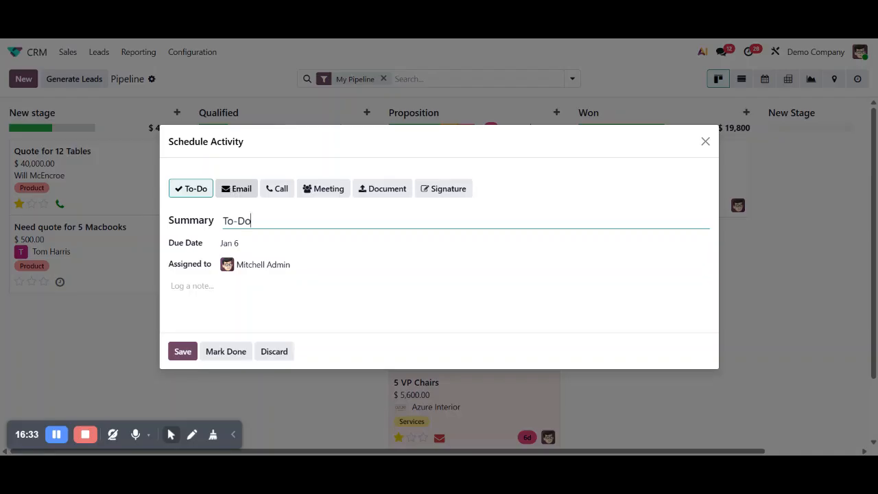
left_click(236, 189)
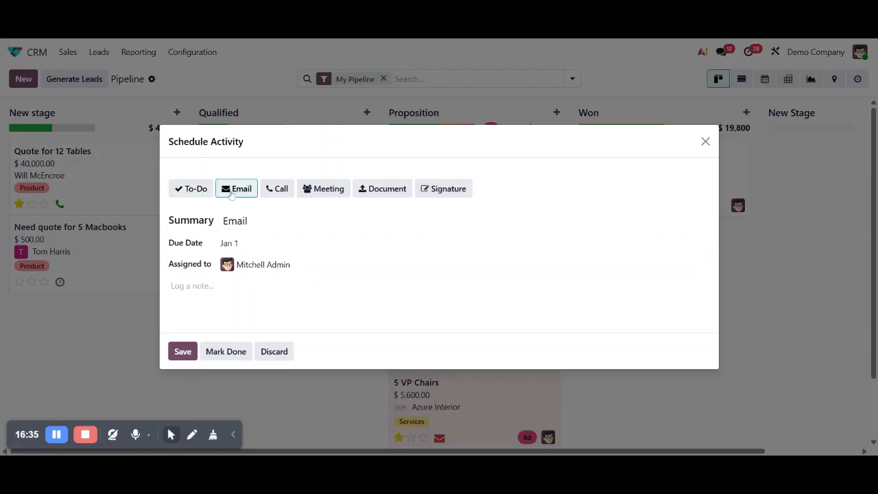
left_click(277, 192)
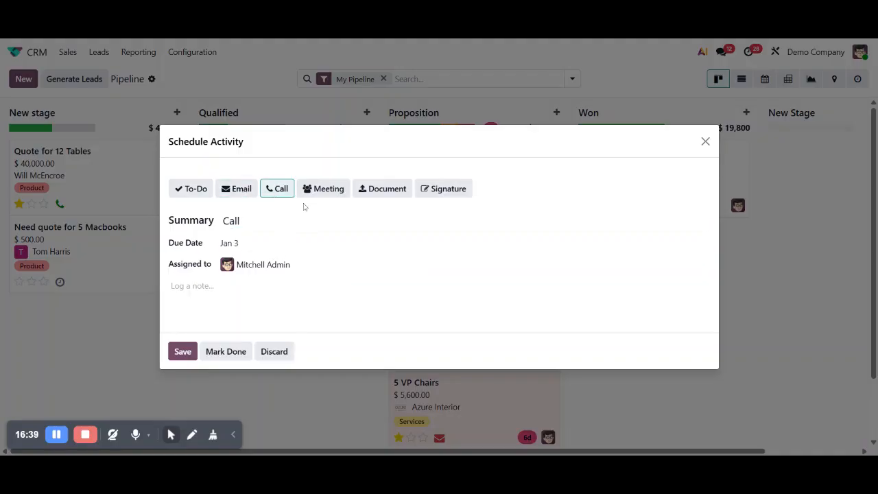
left_click(330, 194)
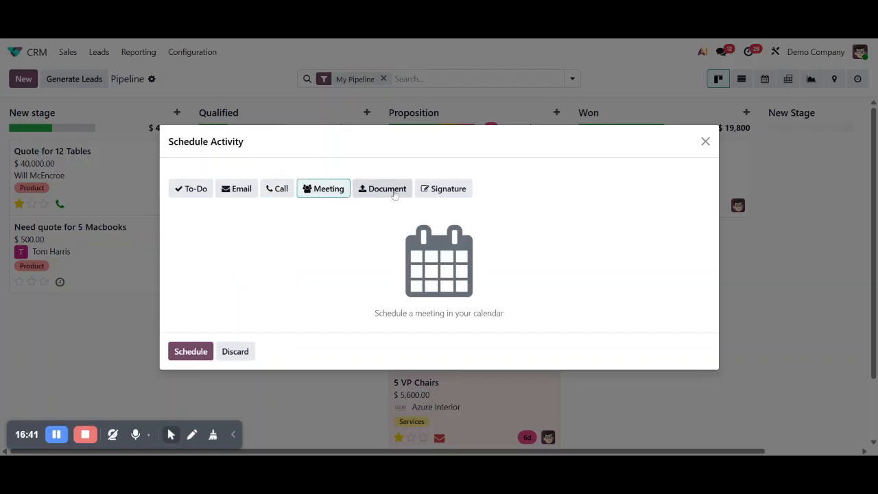
left_click(381, 192)
left_click(459, 191)
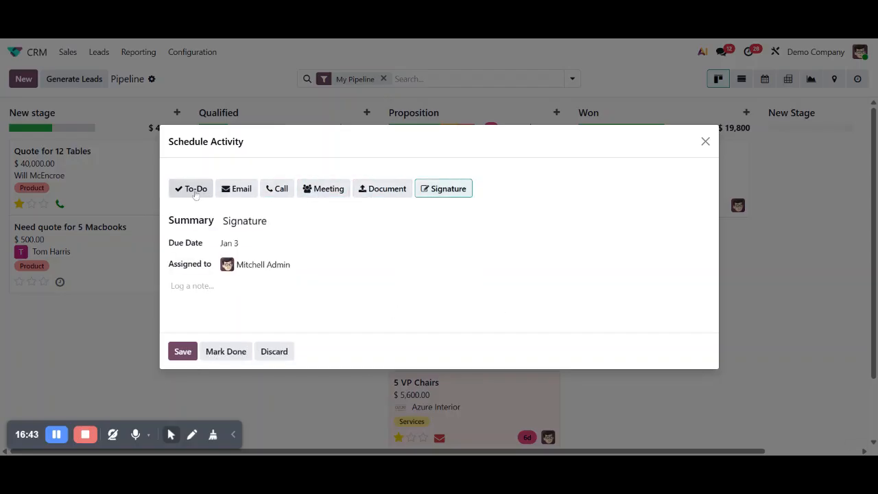
left_click(235, 243)
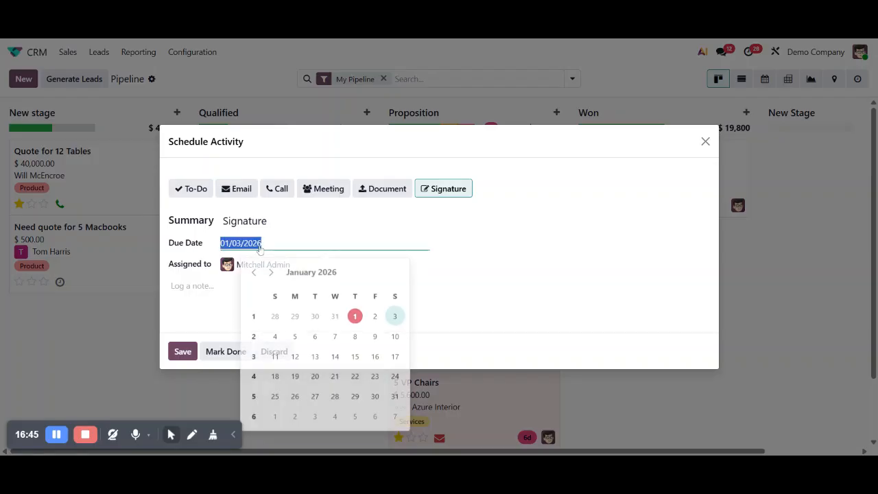
left_click(204, 289)
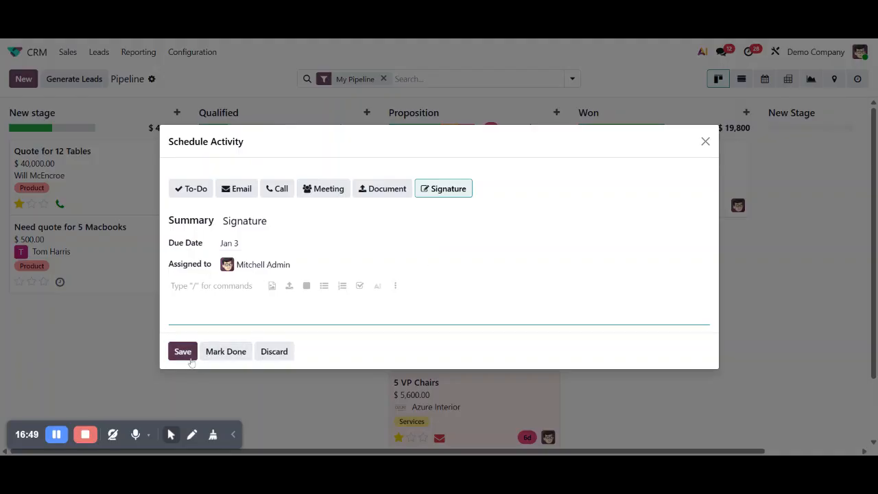
left_click(273, 351)
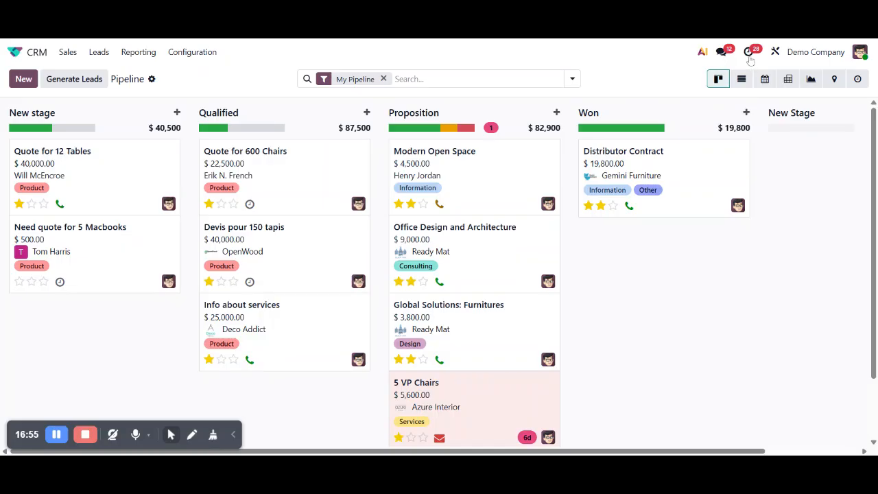
Review the three sales-order activities due today, then return to the My Pipeline kanban board
left_click(749, 55)
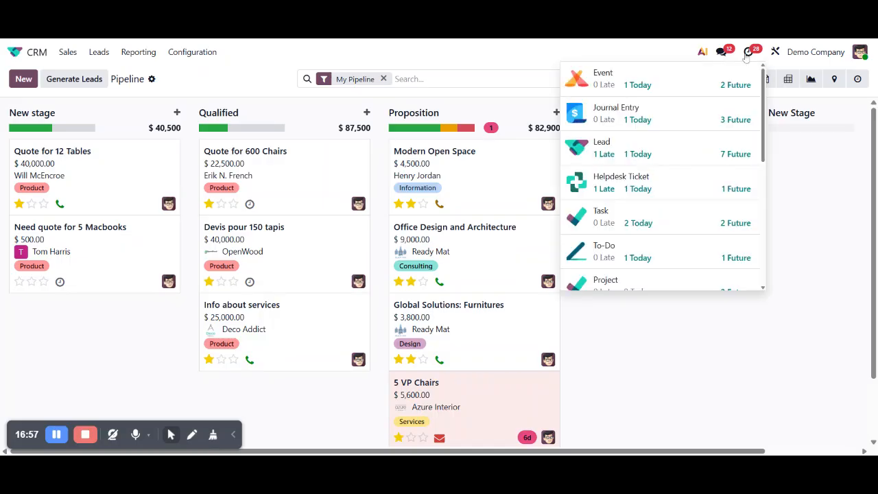
scroll(686, 223, "down", 6)
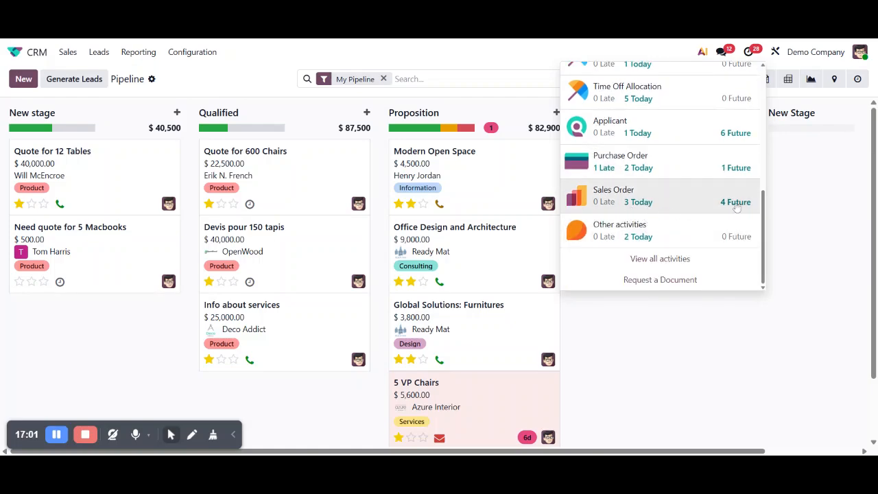
left_click(644, 203)
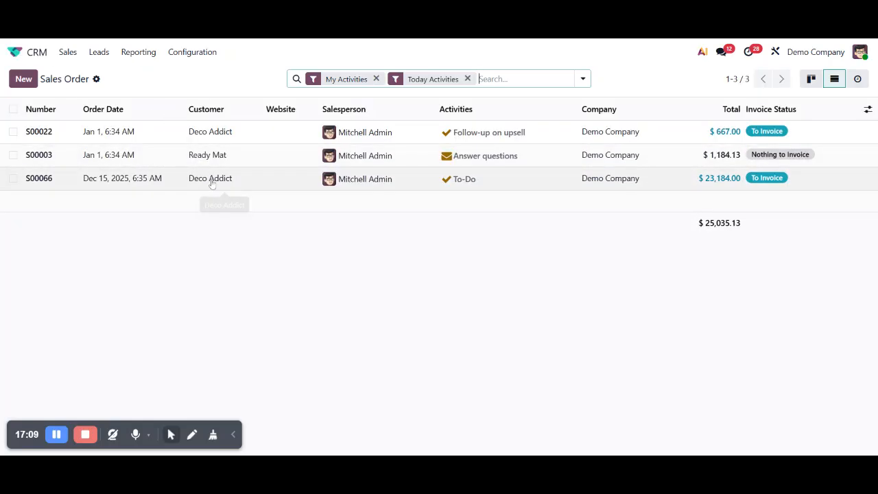
left_click(68, 52)
left_click(87, 73)
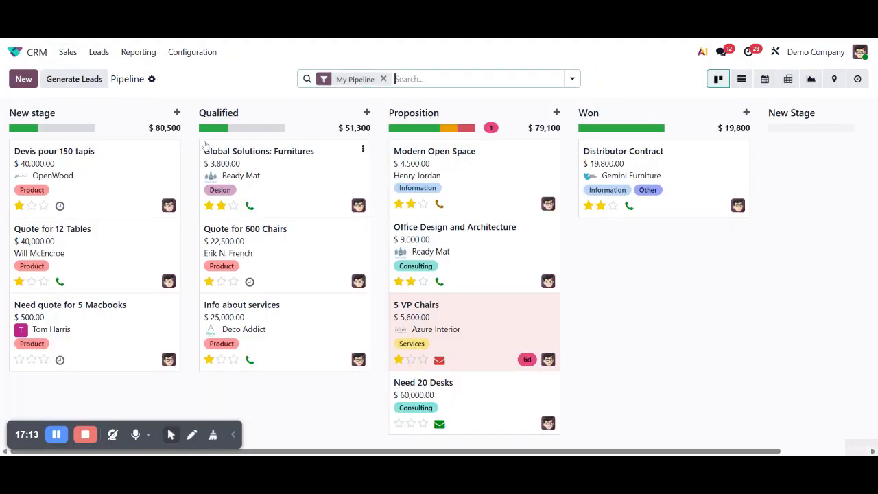